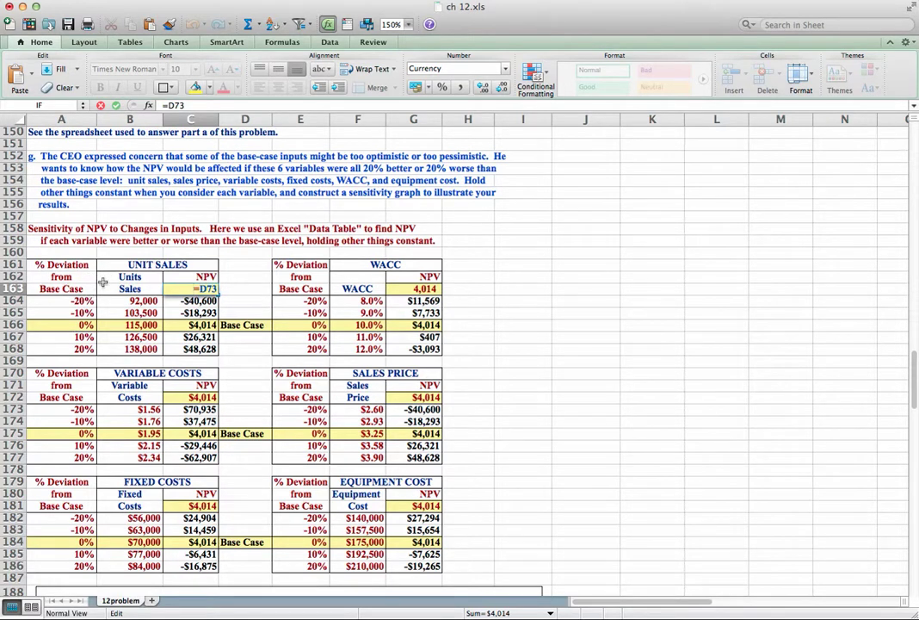
Link C163 to the base-case NPV with =D73, showing $4,014.
key(Return)
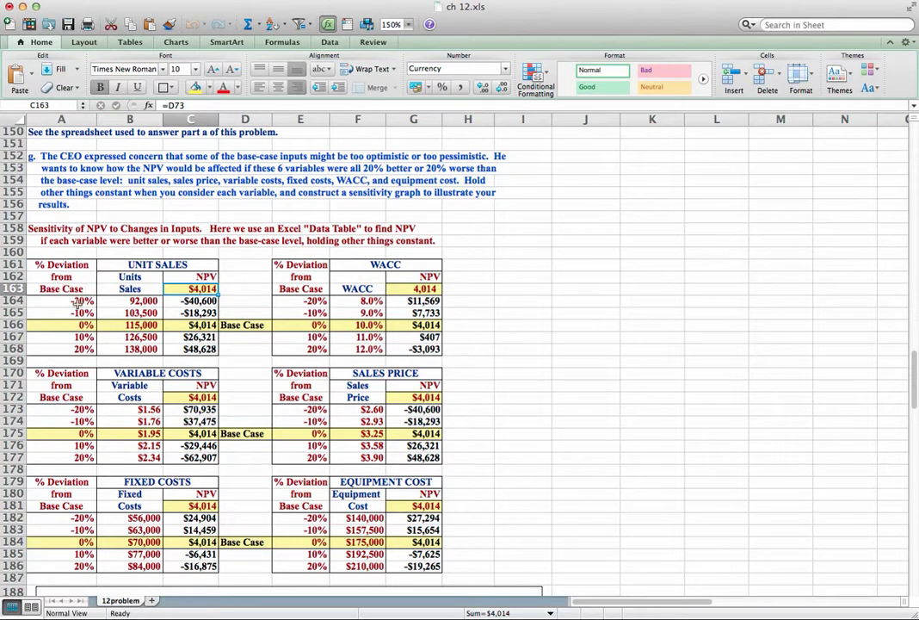
click(73, 325)
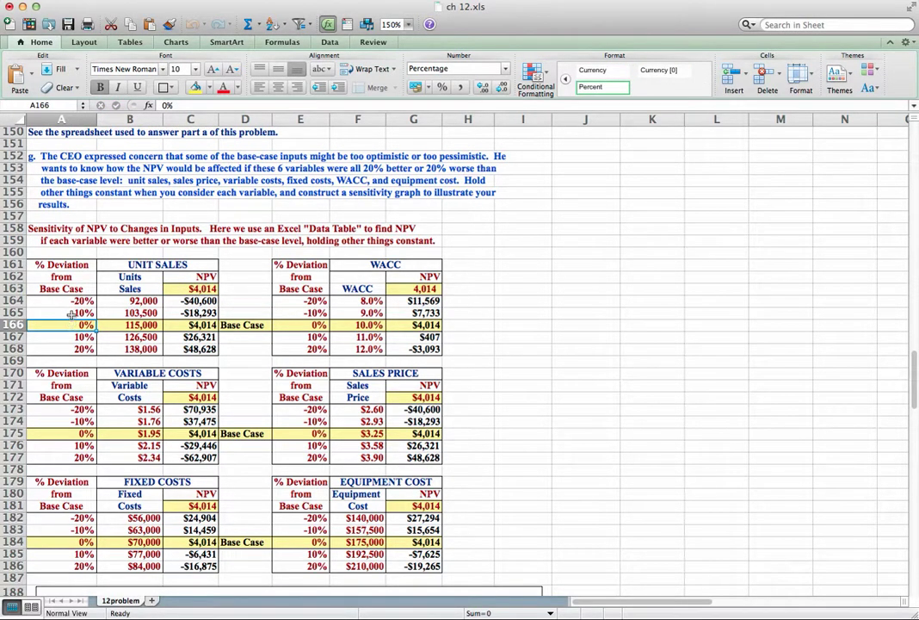
click(73, 313)
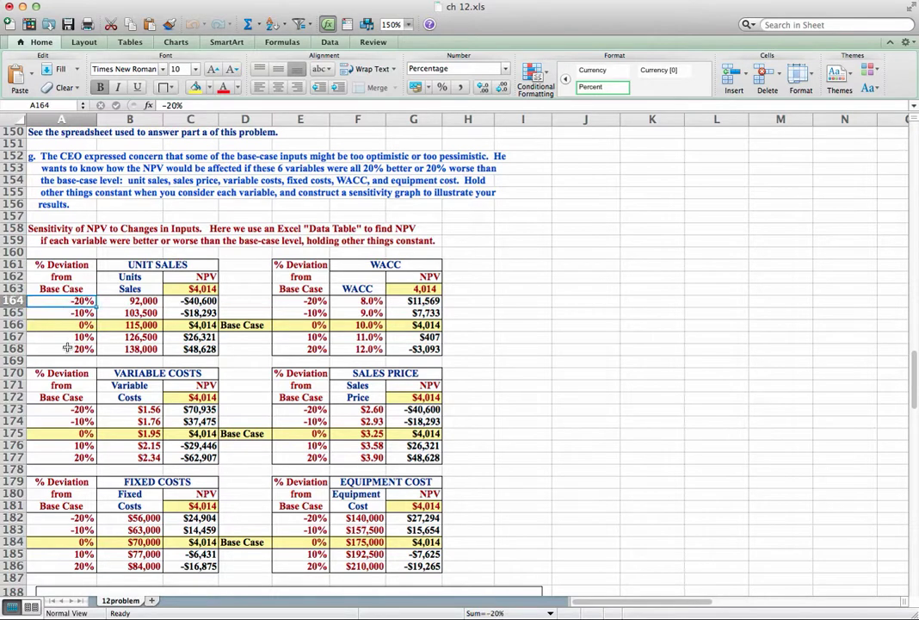
click(69, 341)
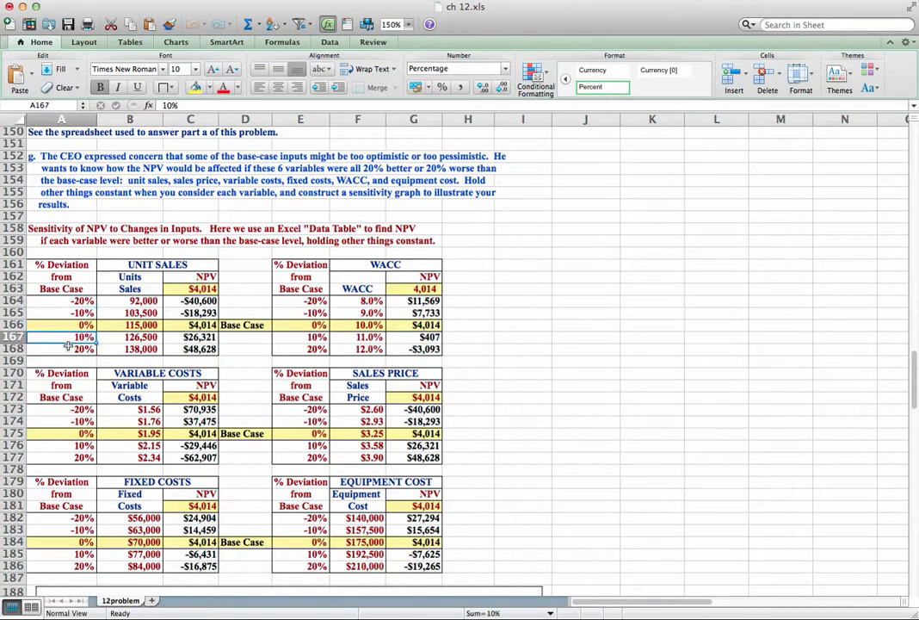
click(120, 325)
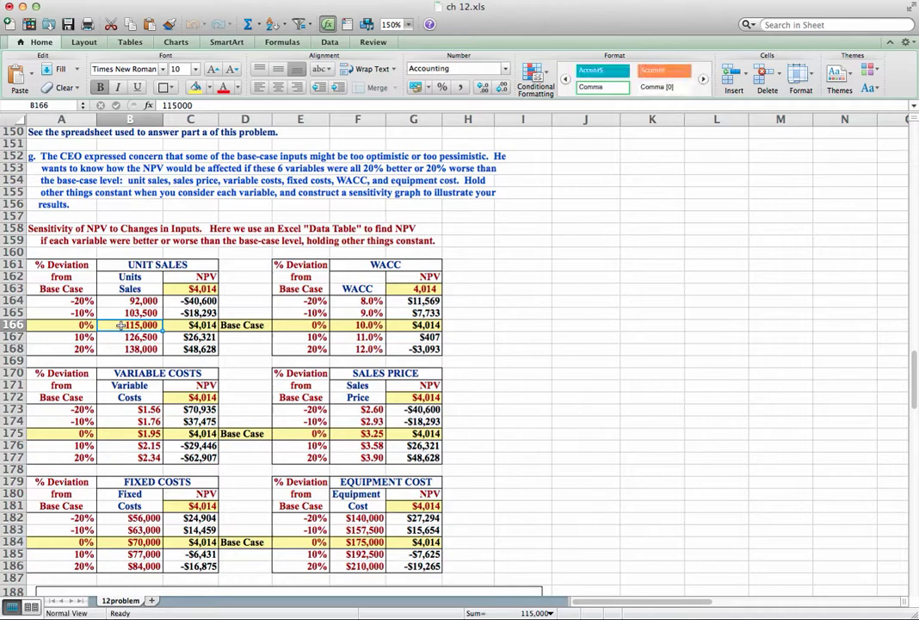
scroll(121, 324, up, 20)
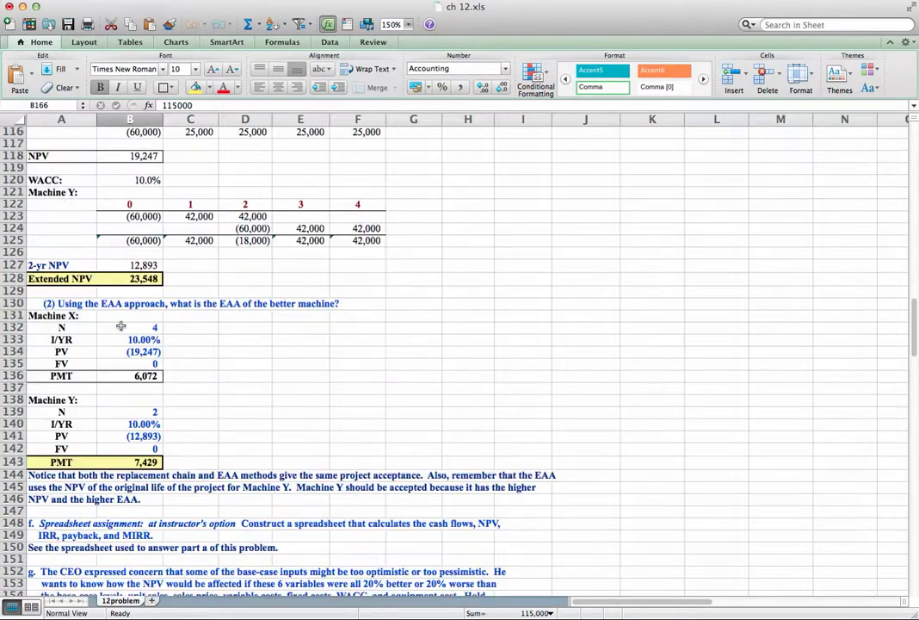
scroll(121, 324, up, 20)
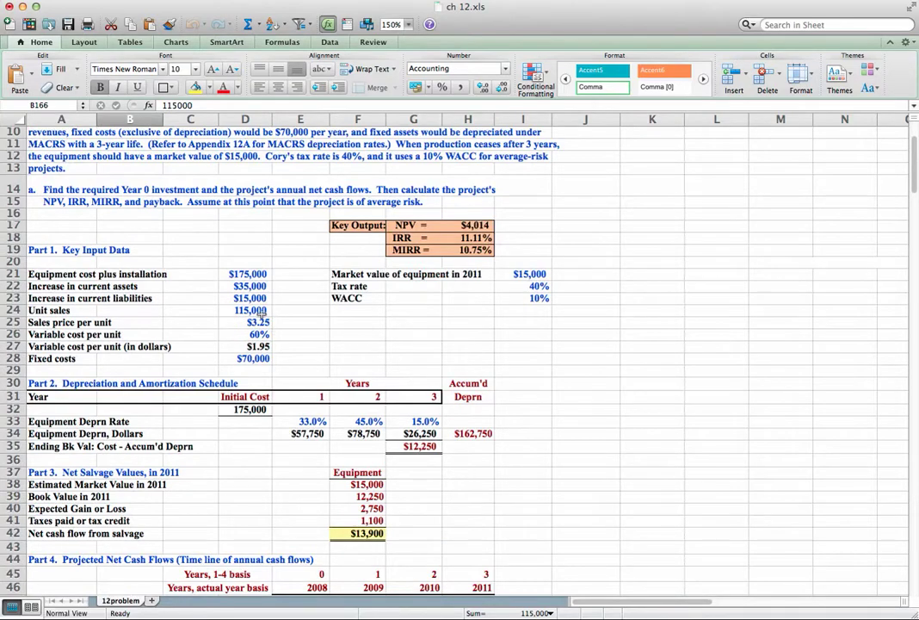
scroll(219, 402, down, 20)
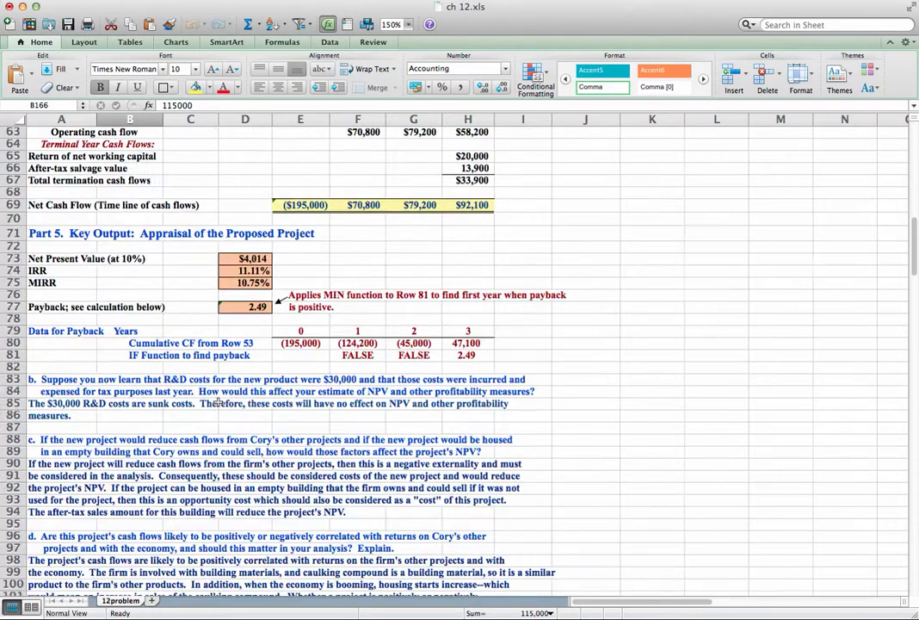
scroll(220, 402, down, 13)
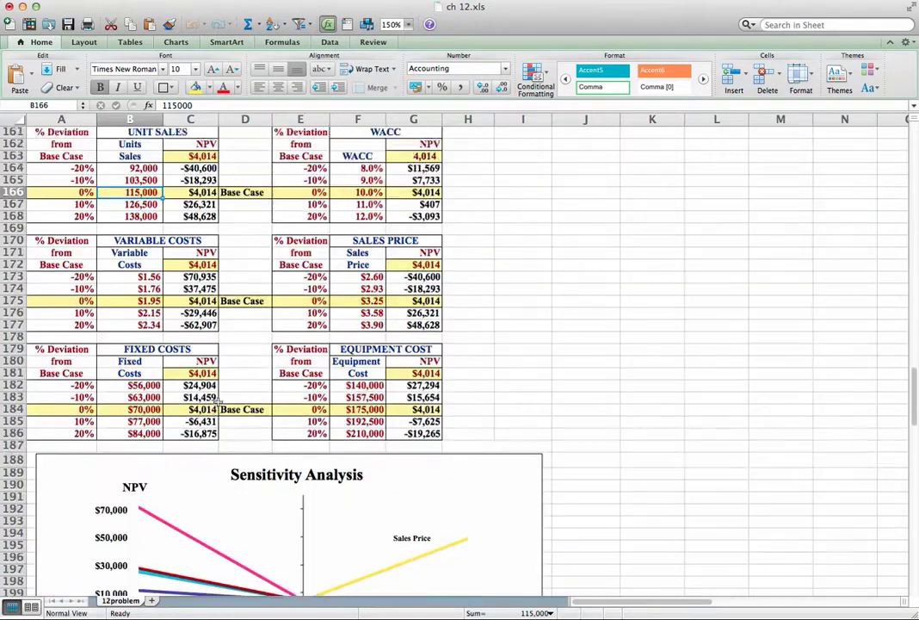
scroll(192, 361, up, 2)
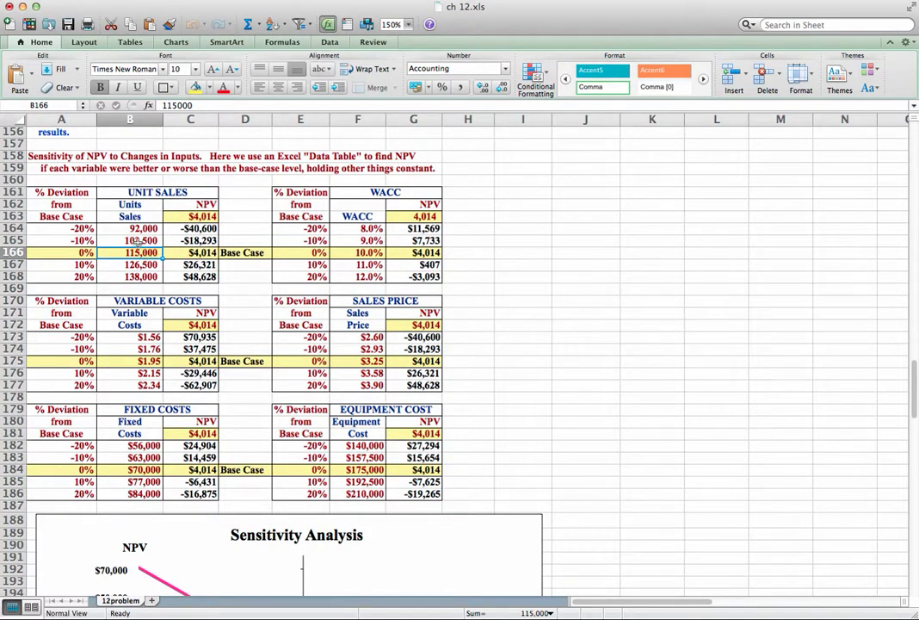
click(139, 241)
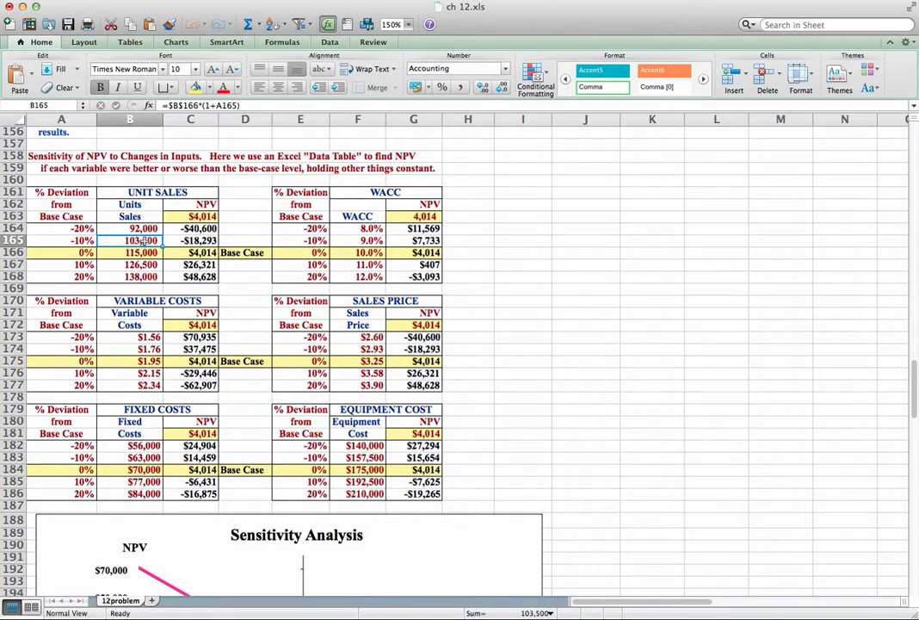
double_click(142, 240)
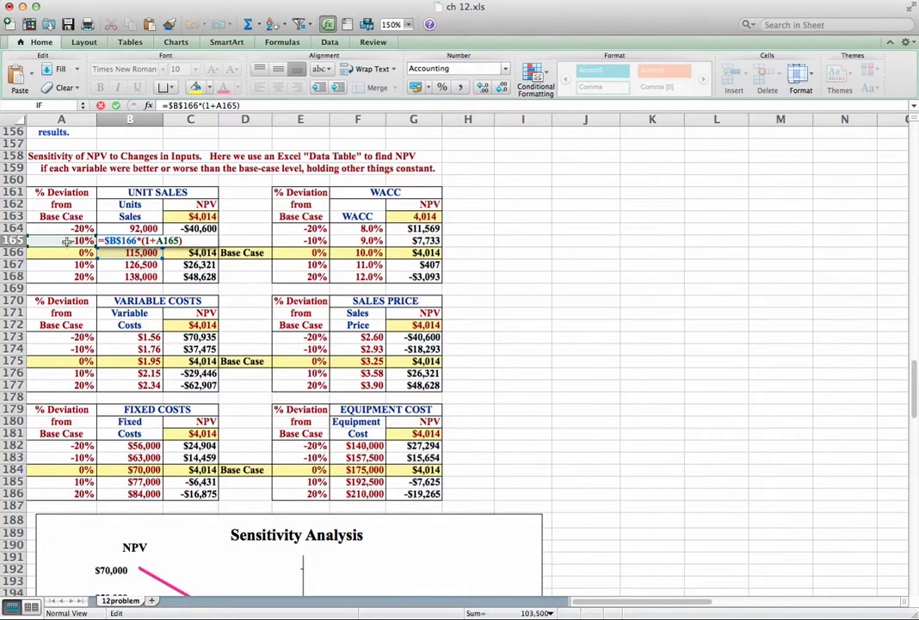
key(Return)
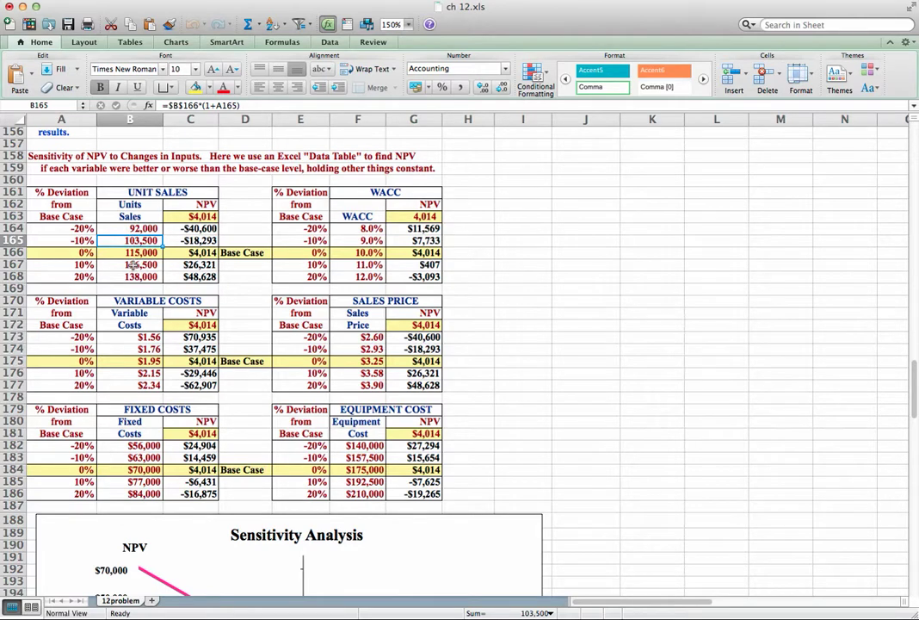
click(127, 253)
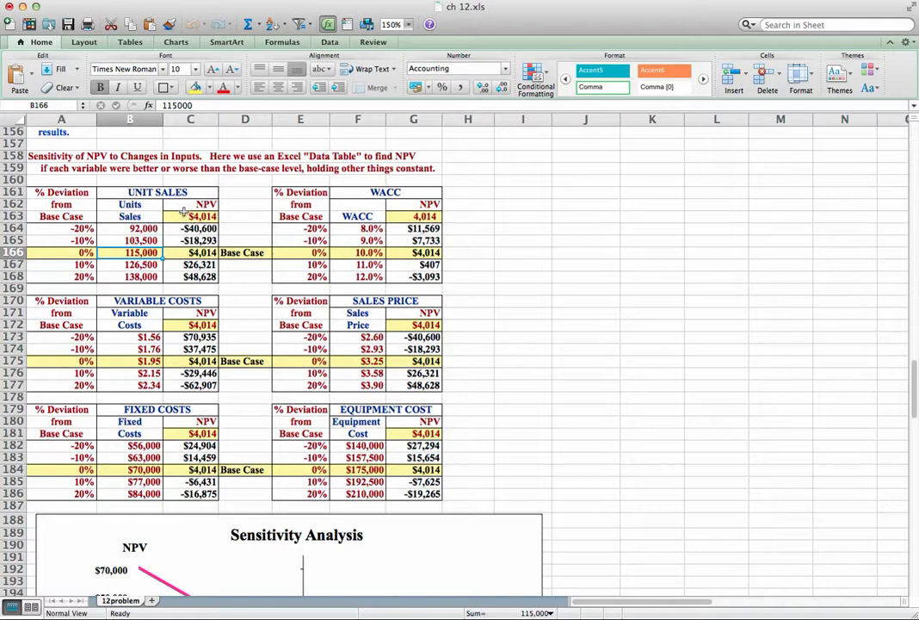
click(187, 217)
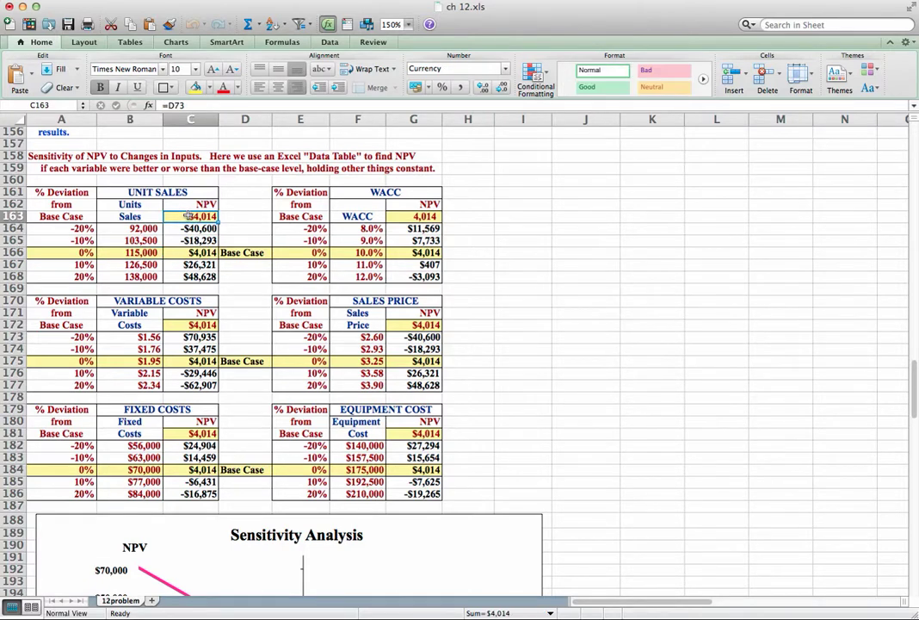
double_click(187, 217)
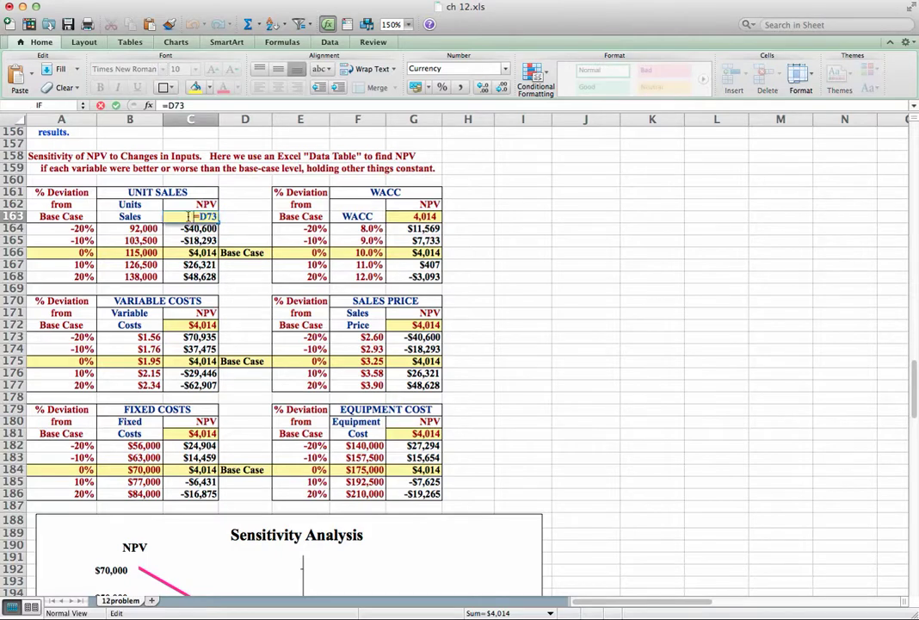
scroll(519, 305, up, 3)
scroll(518, 318, up, 5)
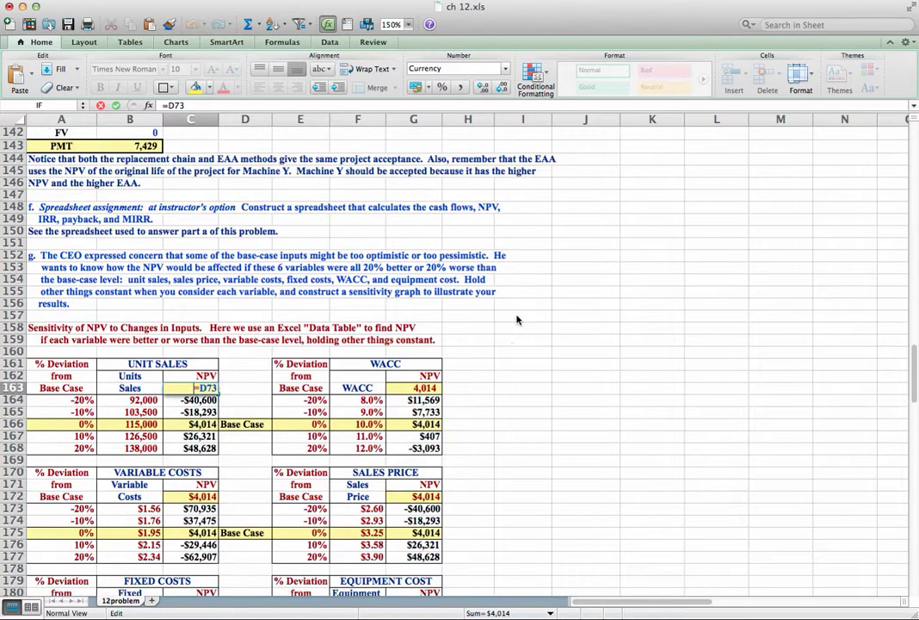
scroll(516, 315, up, 10)
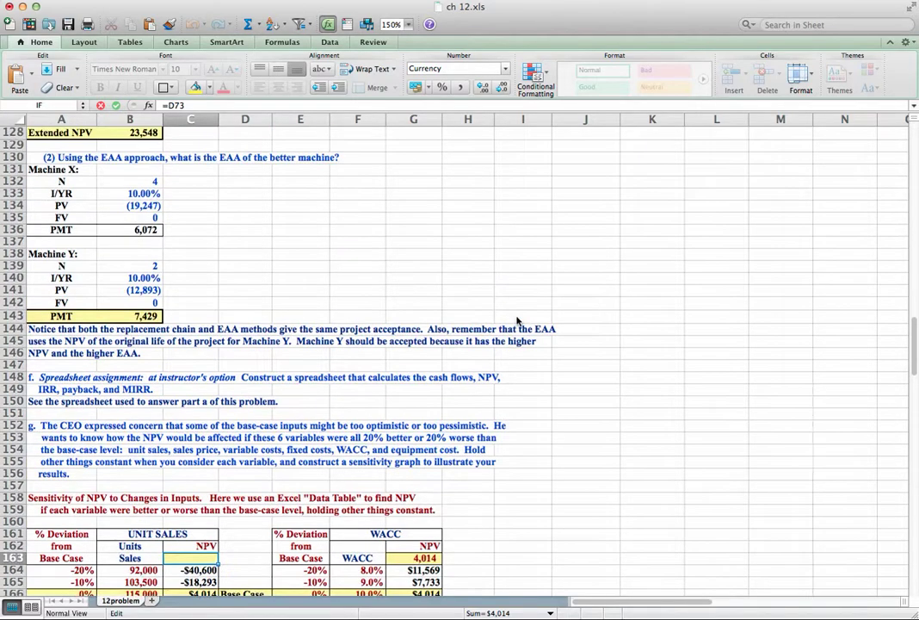
scroll(516, 315, up, 20)
scroll(516, 316, down, 4)
scroll(516, 316, down, 10)
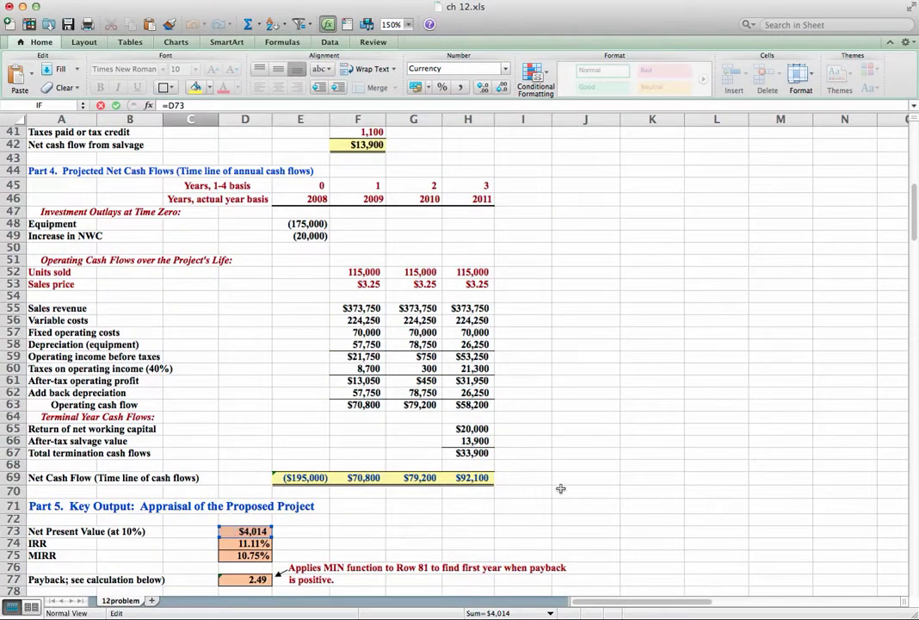
key(Return)
scroll(564, 479, down, 7)
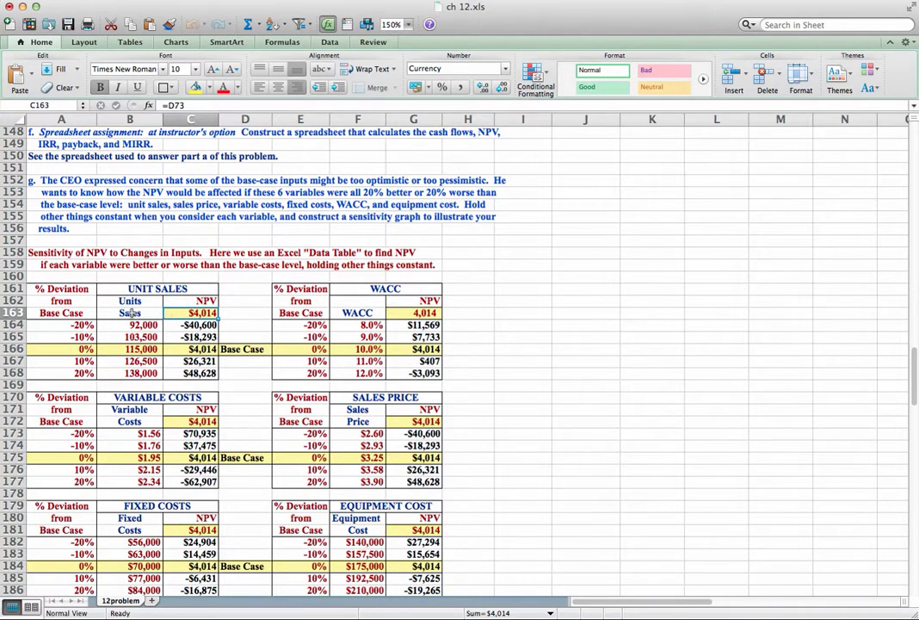
Select the Unit Sales range B163:C168 and bring up the What-If Data Table dialog.
drag(123, 312, 191, 367)
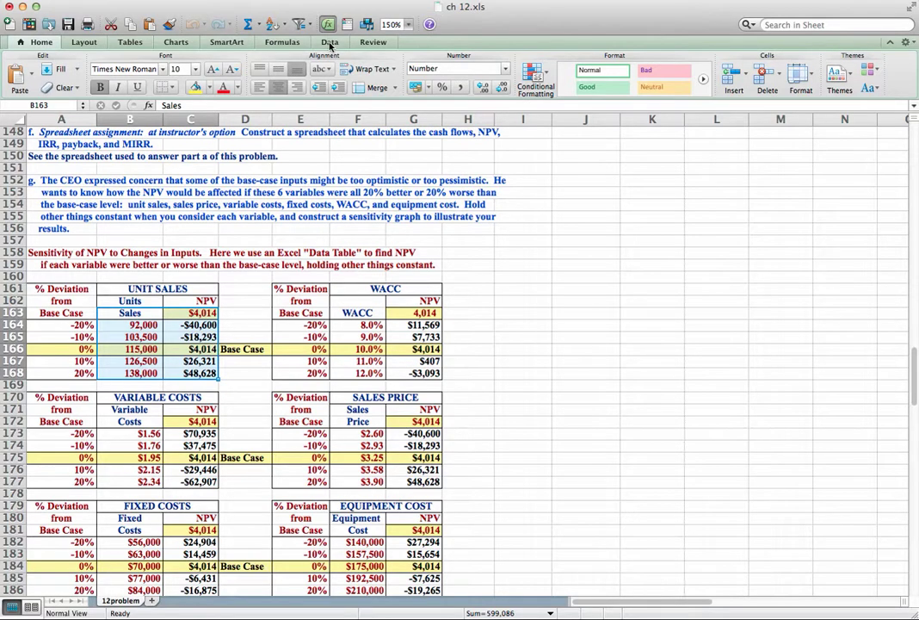
click(329, 43)
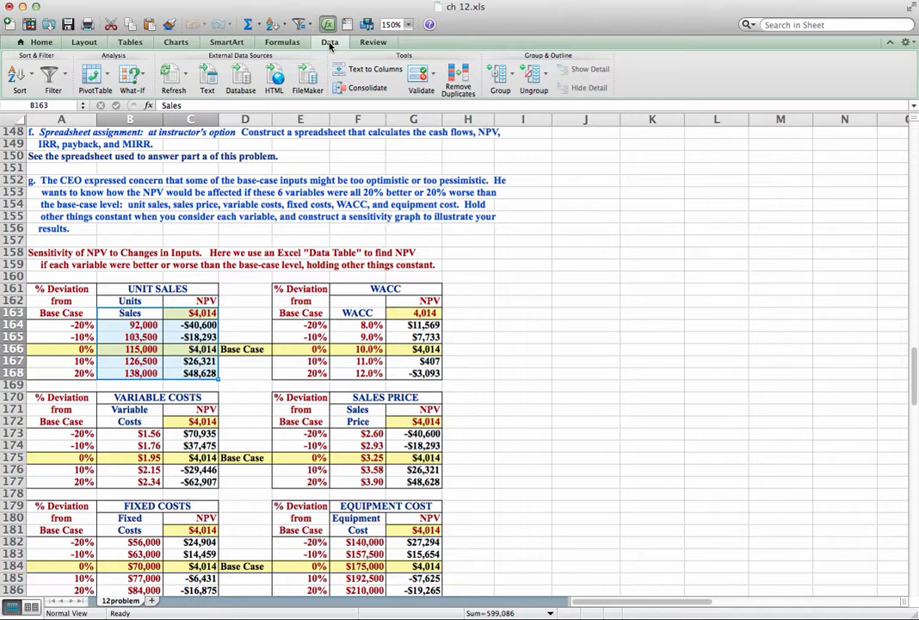
click(145, 76)
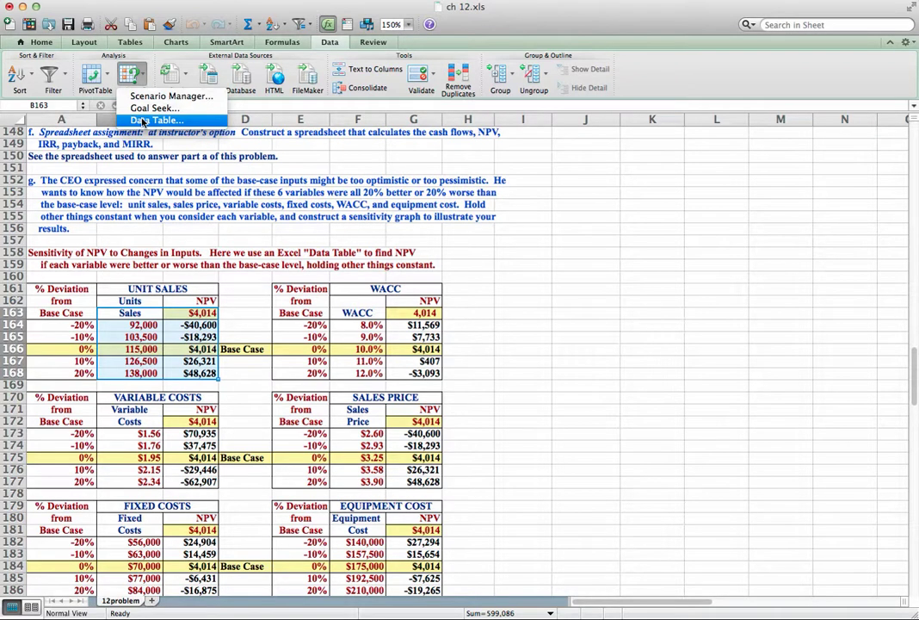
click(143, 121)
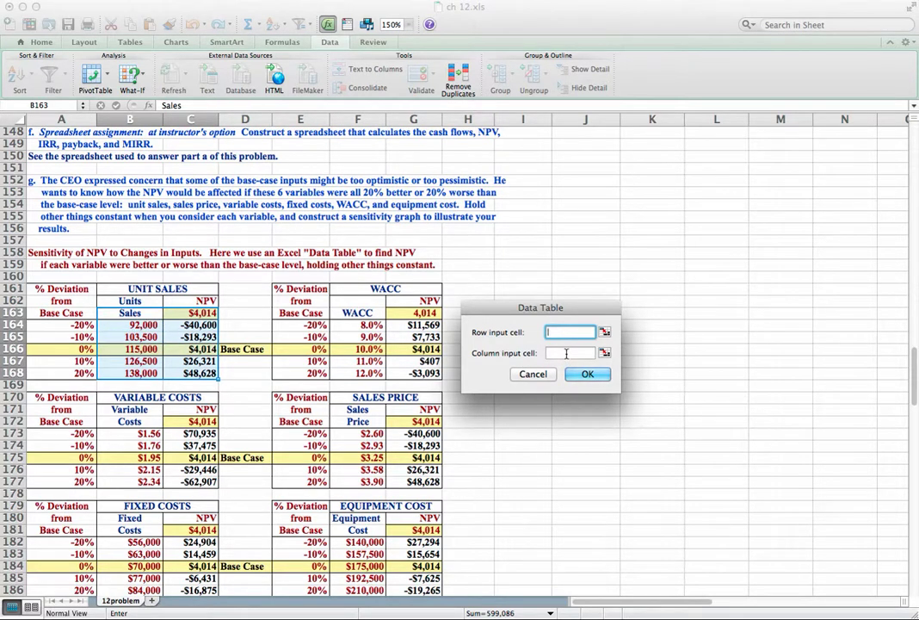
click(566, 352)
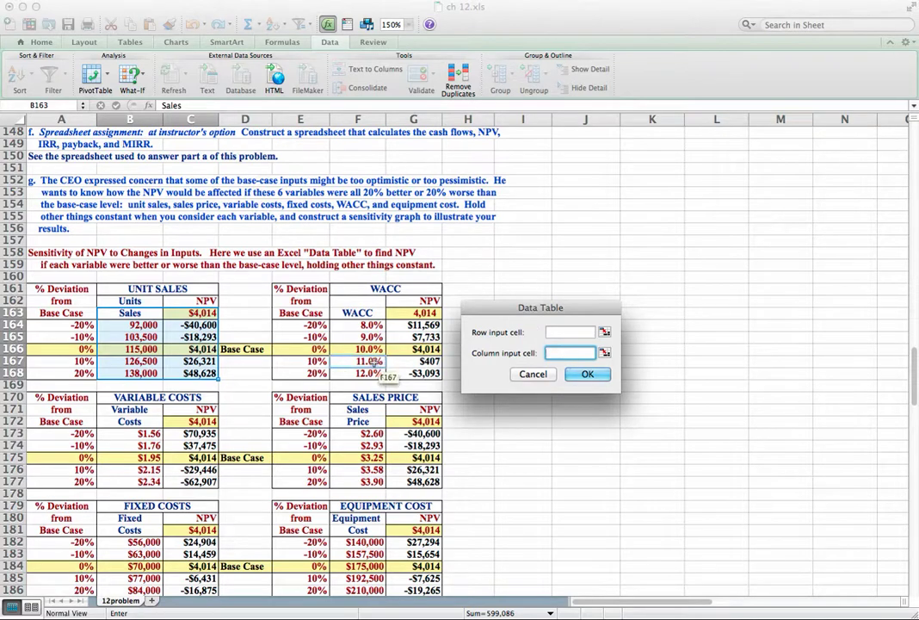
scroll(392, 368, up, 2)
scroll(391, 369, up, 15)
scroll(390, 370, up, 6)
scroll(389, 370, down, 10)
scroll(390, 370, down, 12)
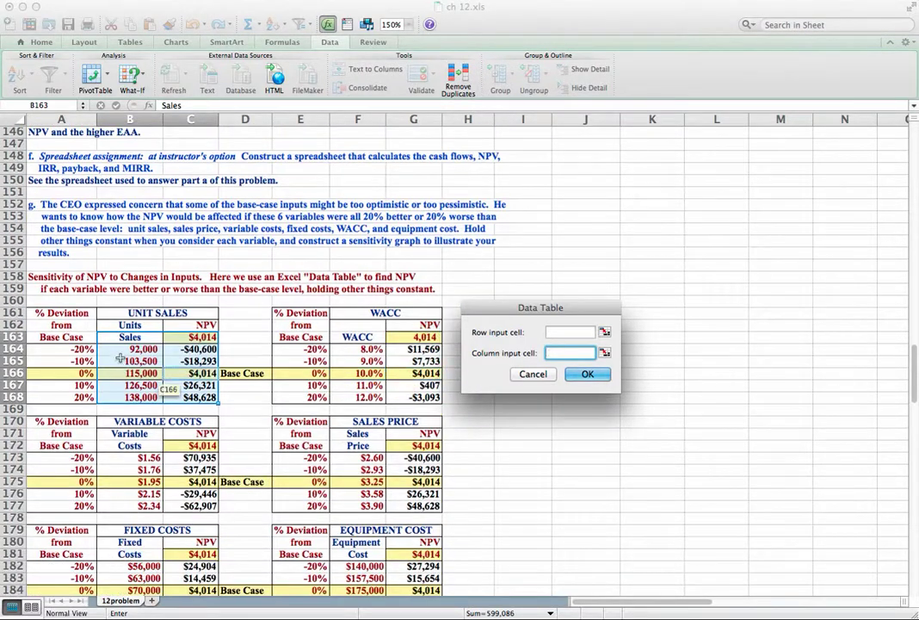
click(579, 377)
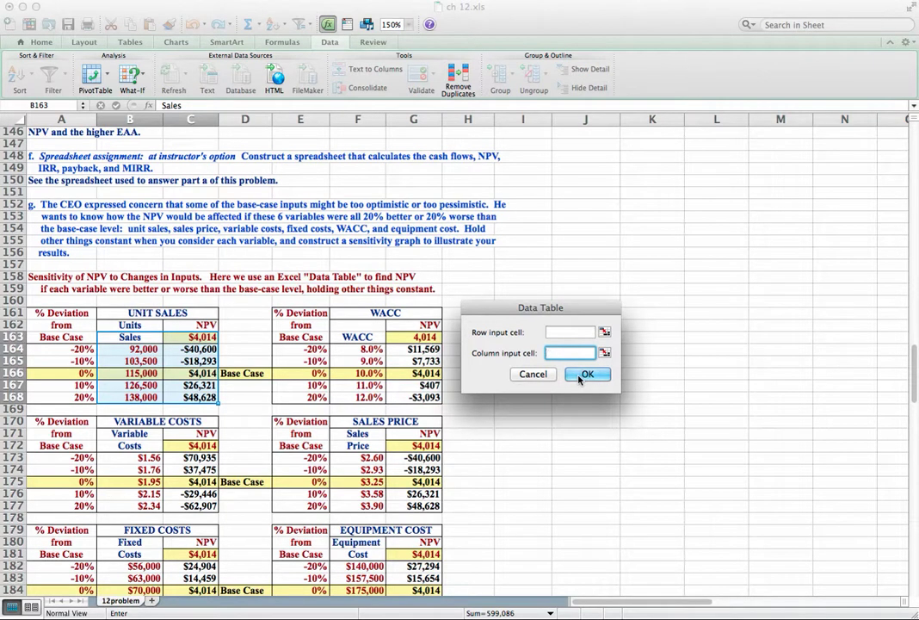
click(580, 376)
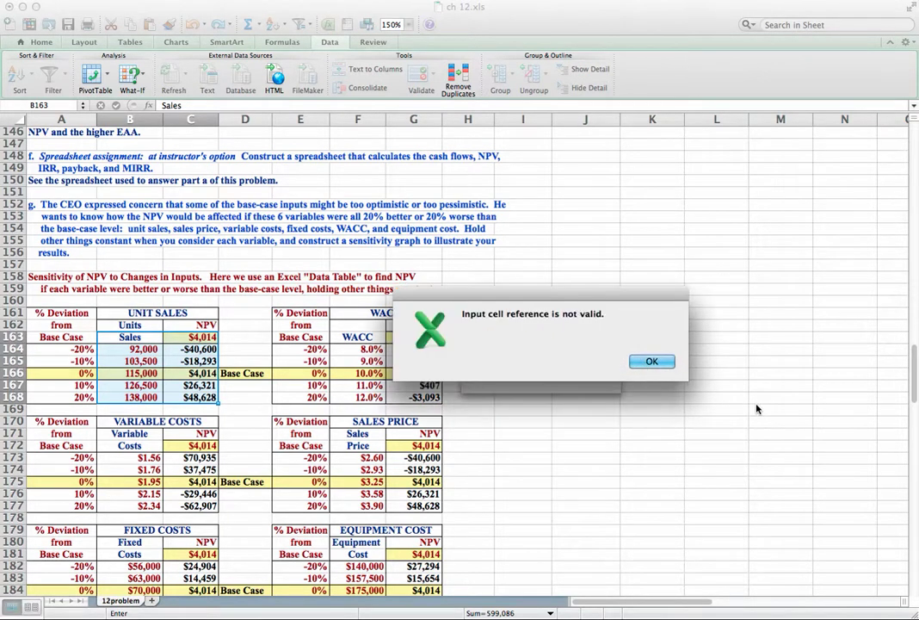
click(654, 362)
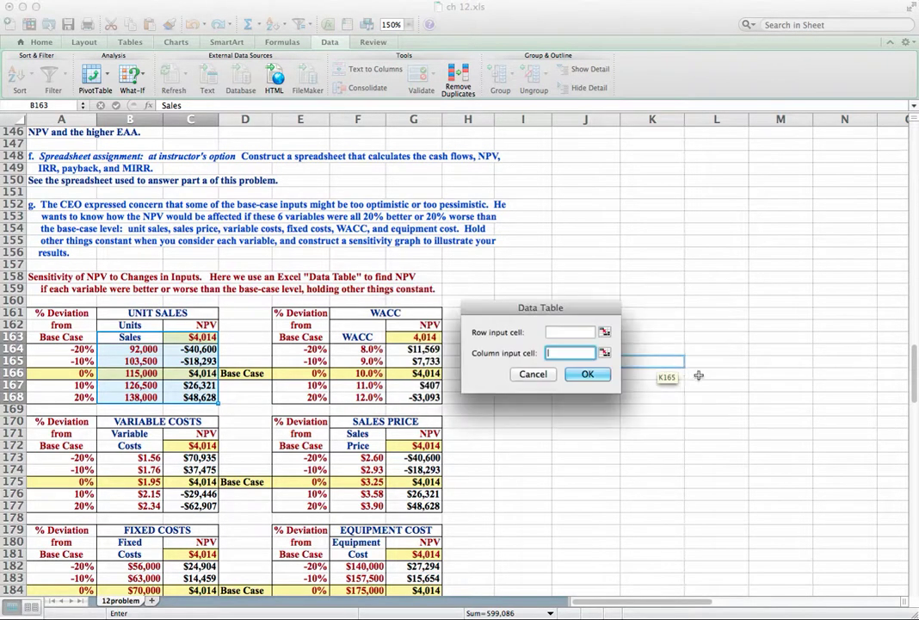
click(532, 374)
scroll(607, 398, down, 7)
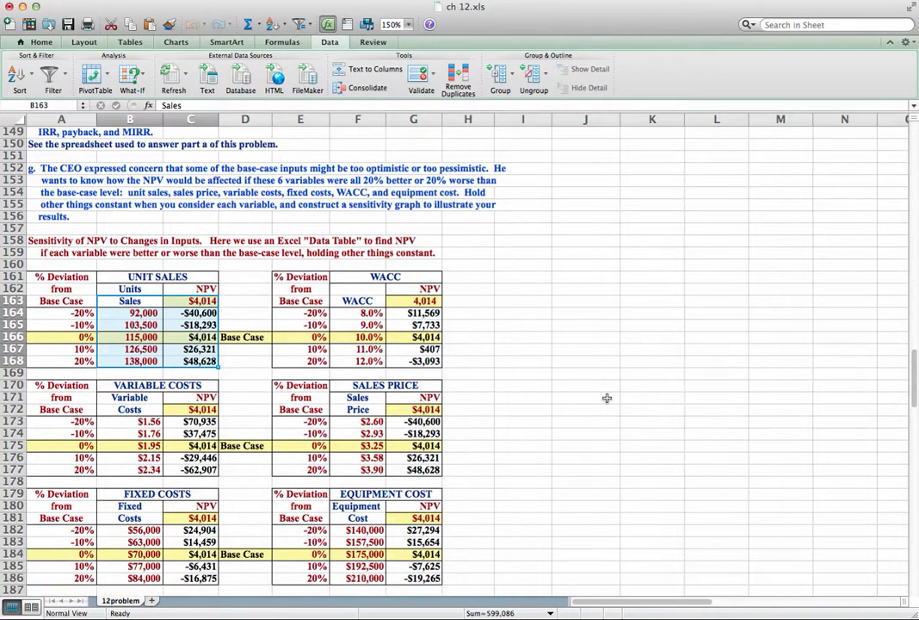
scroll(606, 393, up, 2)
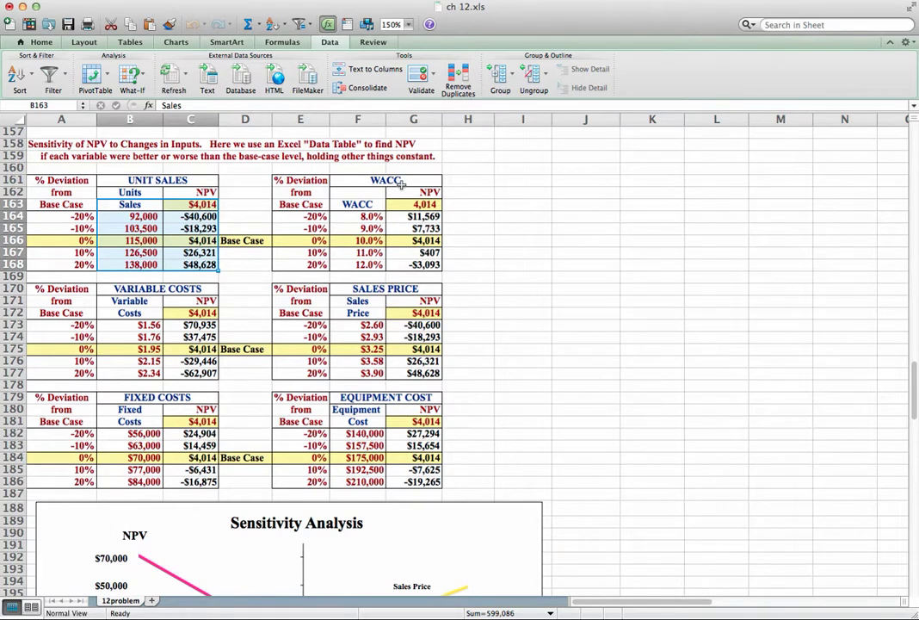
scroll(584, 316, down, 2)
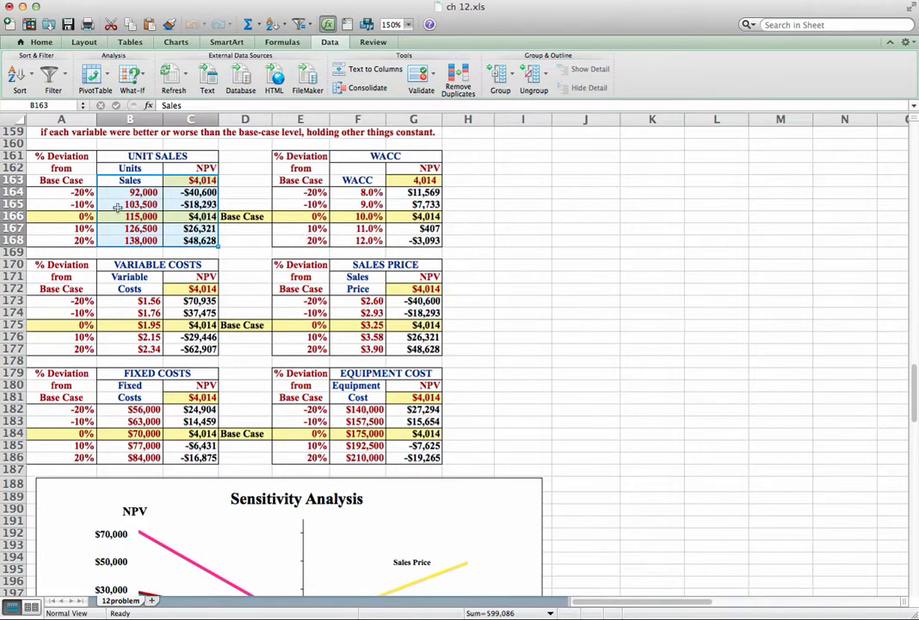
click(113, 195)
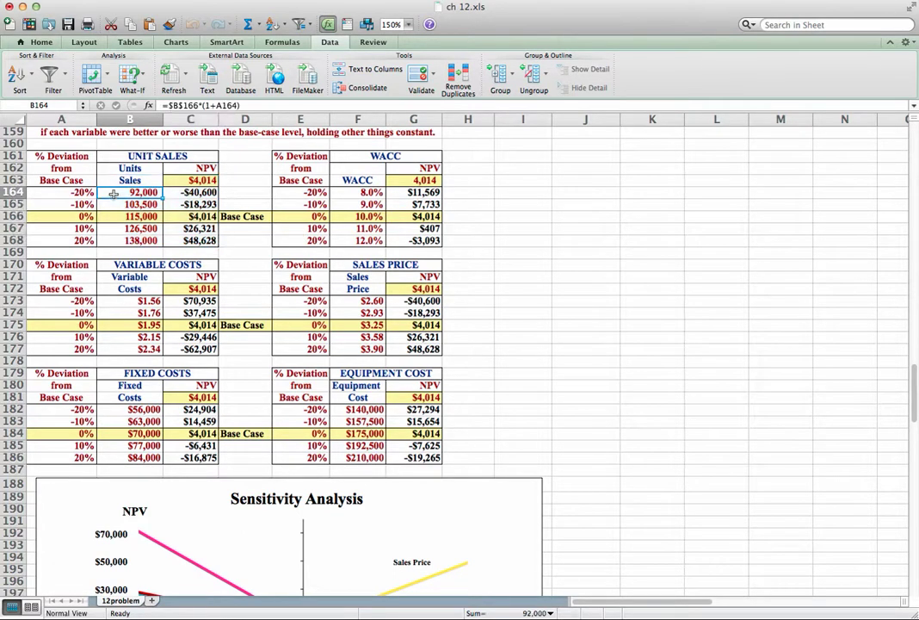
click(188, 193)
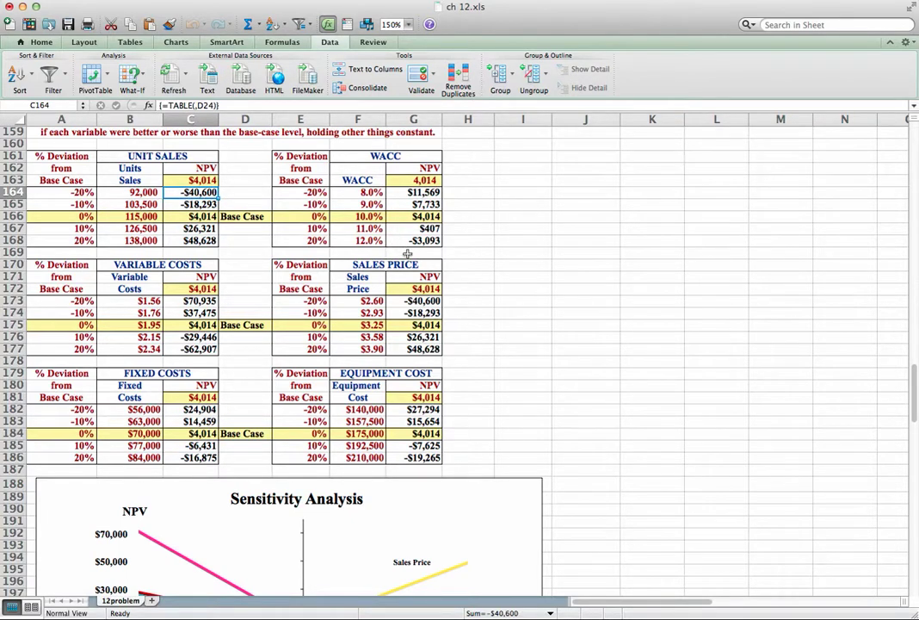
scroll(538, 354, down, 5)
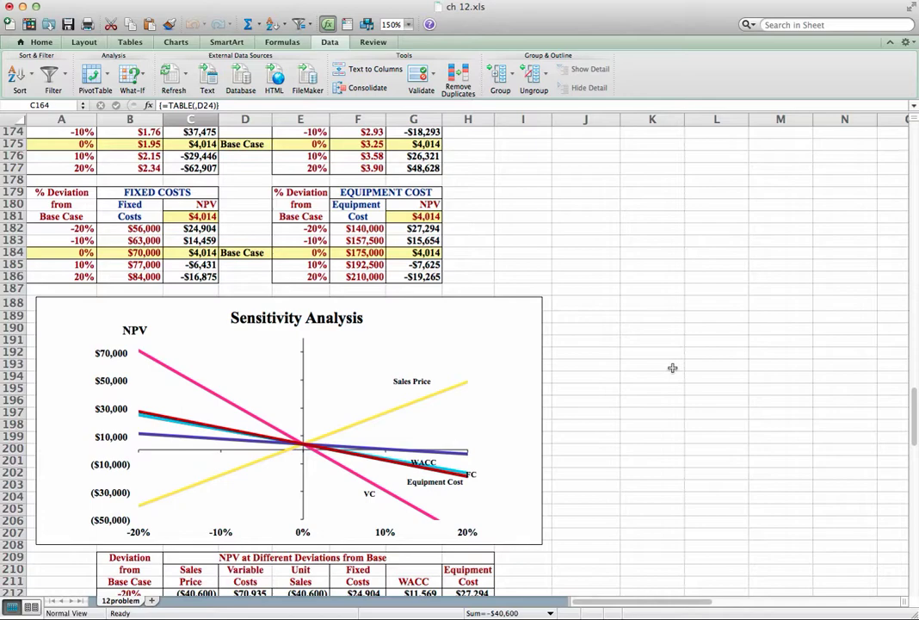
scroll(672, 368, up, 10)
scroll(672, 367, up, 1)
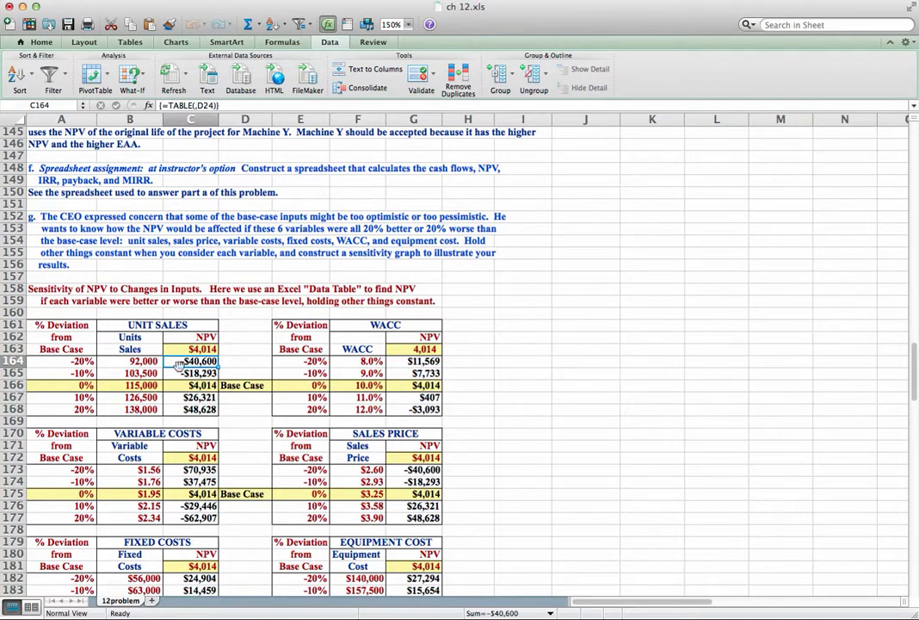
scroll(470, 314, up, 20)
scroll(469, 314, up, 20)
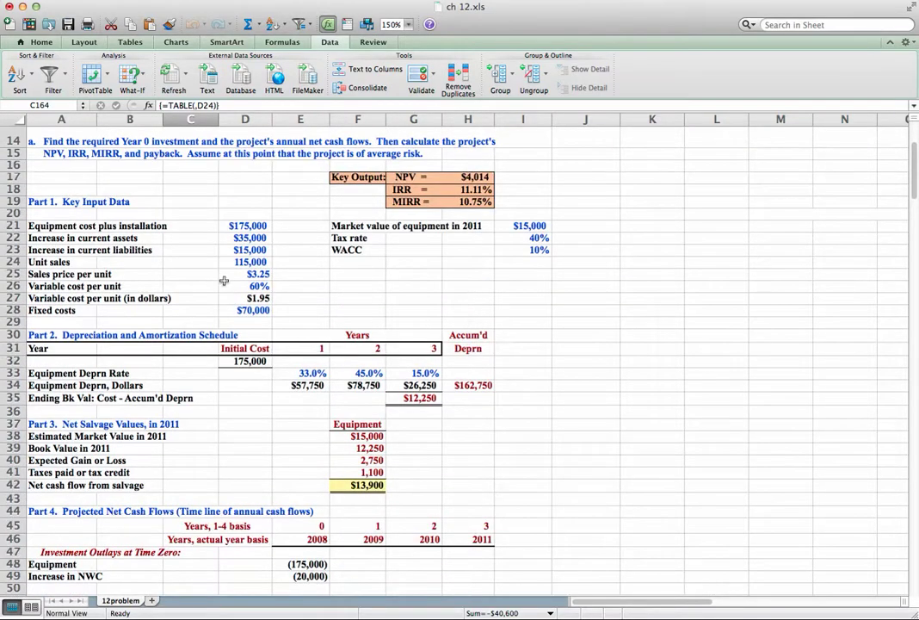
scroll(392, 335, down, 20)
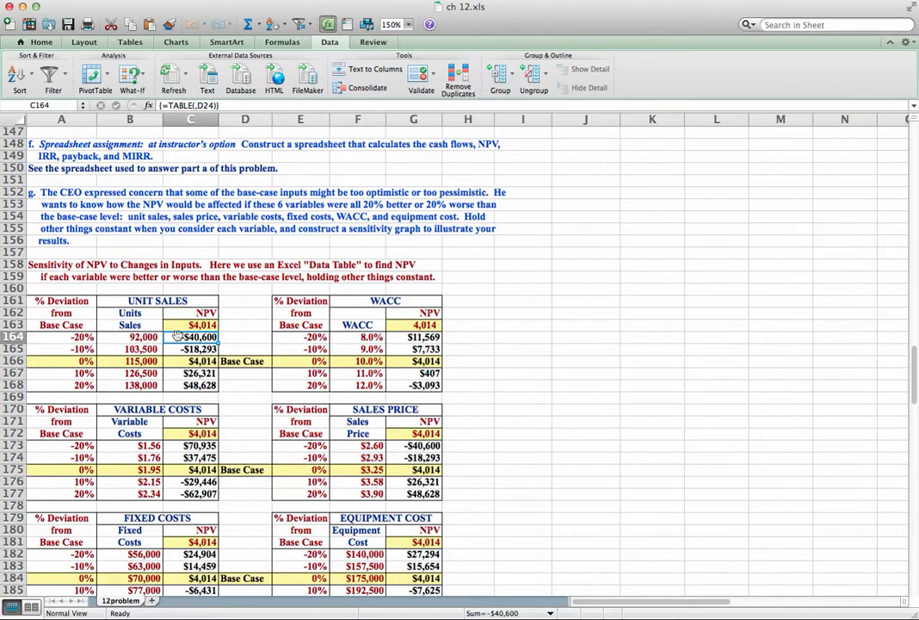
click(141, 81)
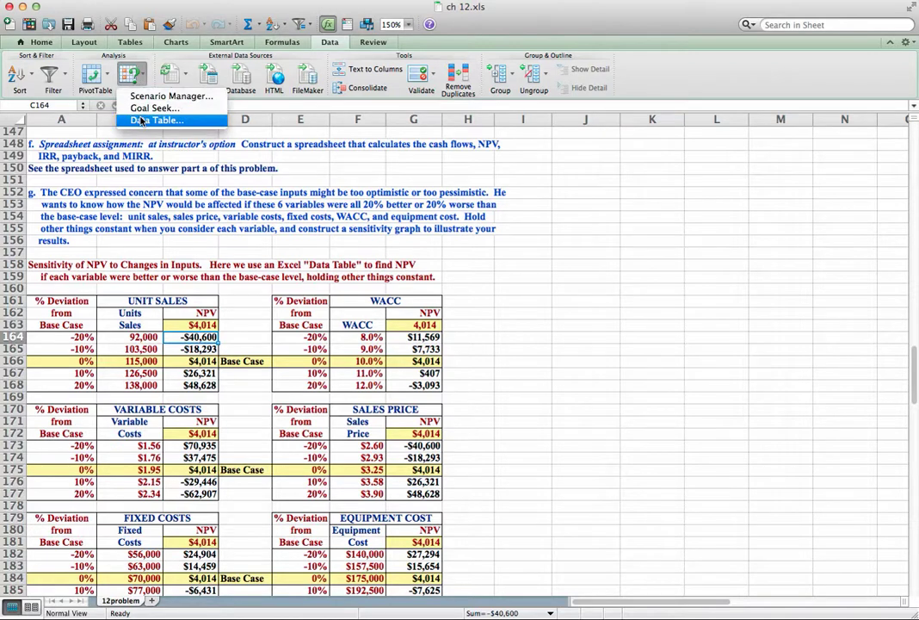
click(140, 120)
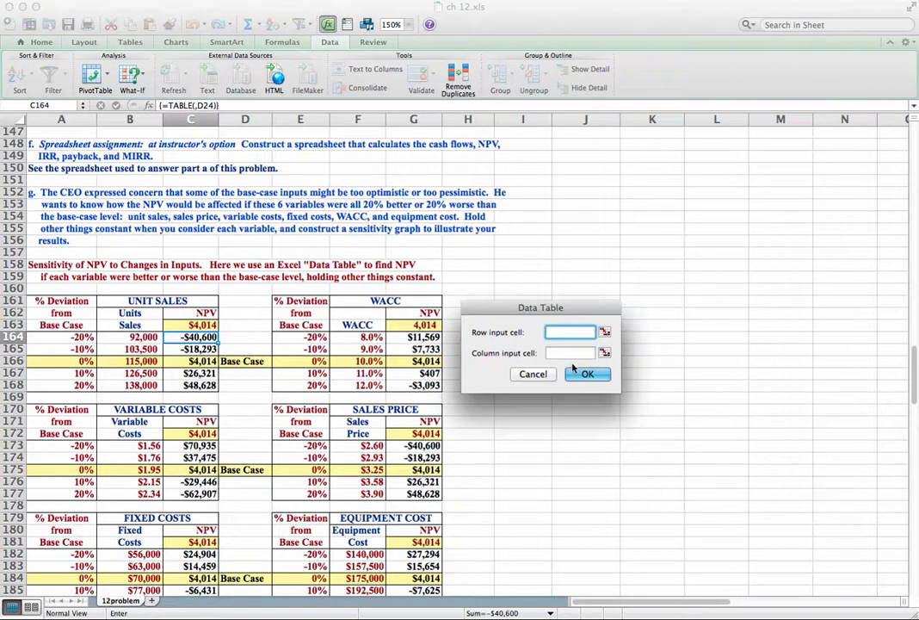
click(570, 352)
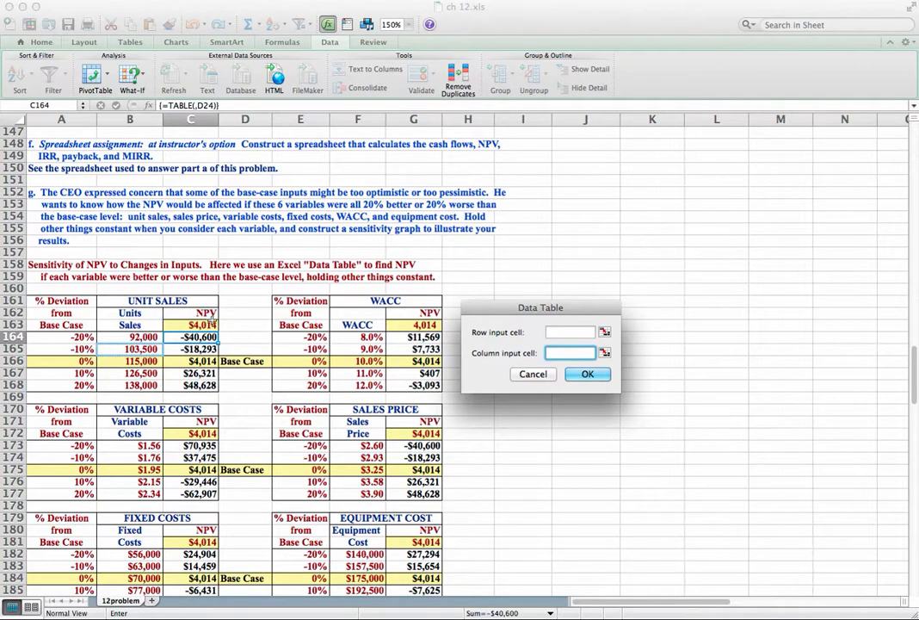
scroll(210, 320, up, 15)
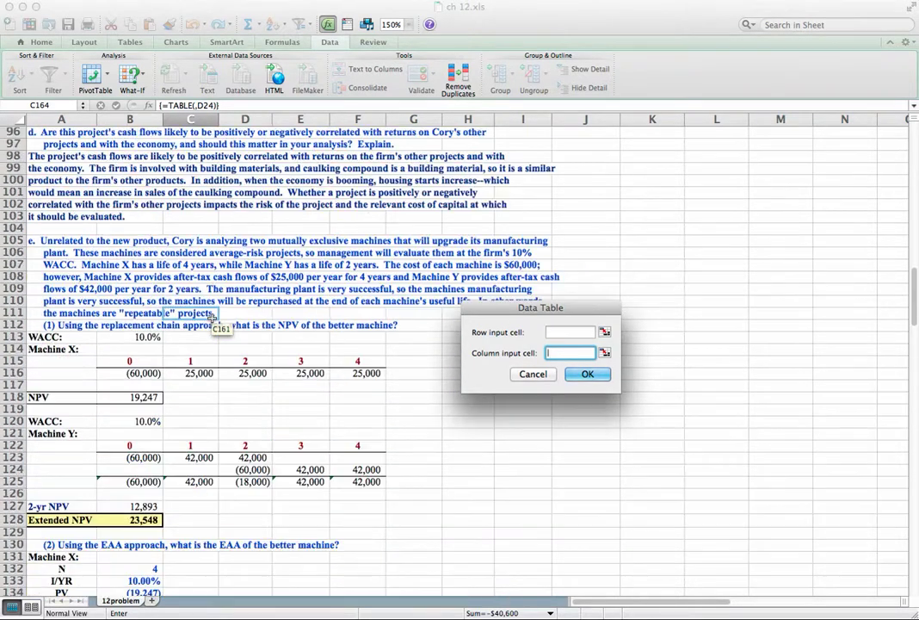
scroll(210, 319, up, 20)
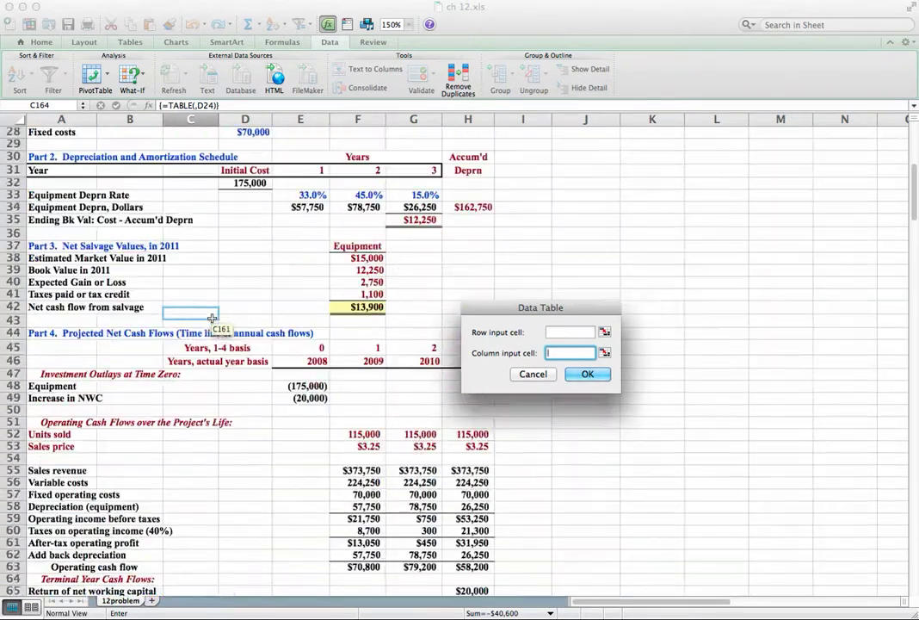
scroll(212, 319, up, 4)
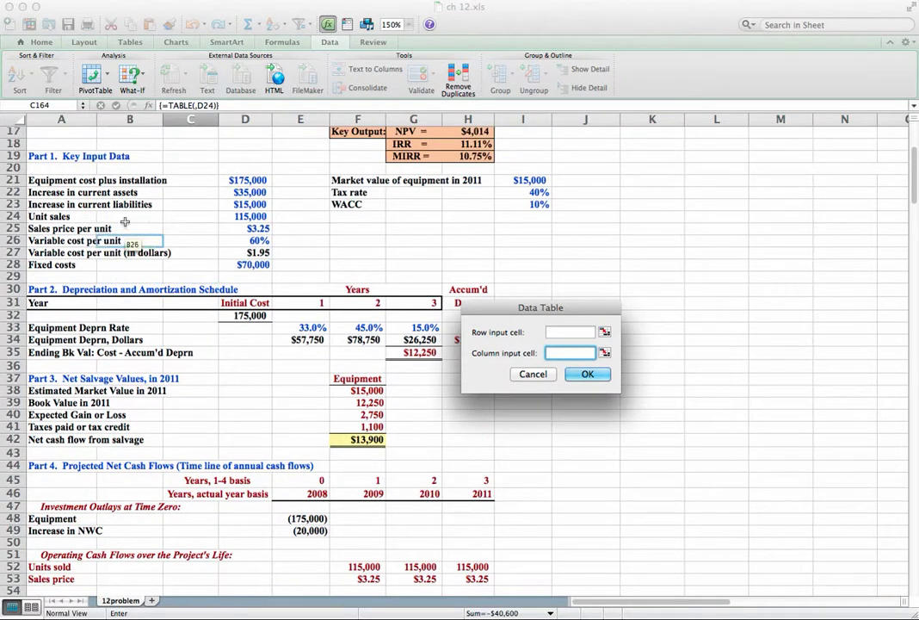
click(250, 218)
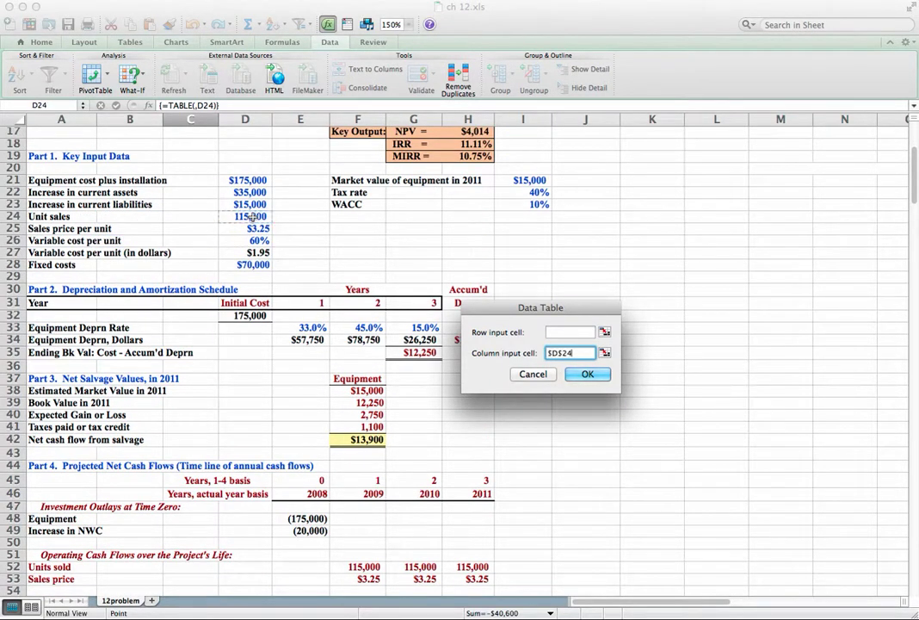
click(593, 377)
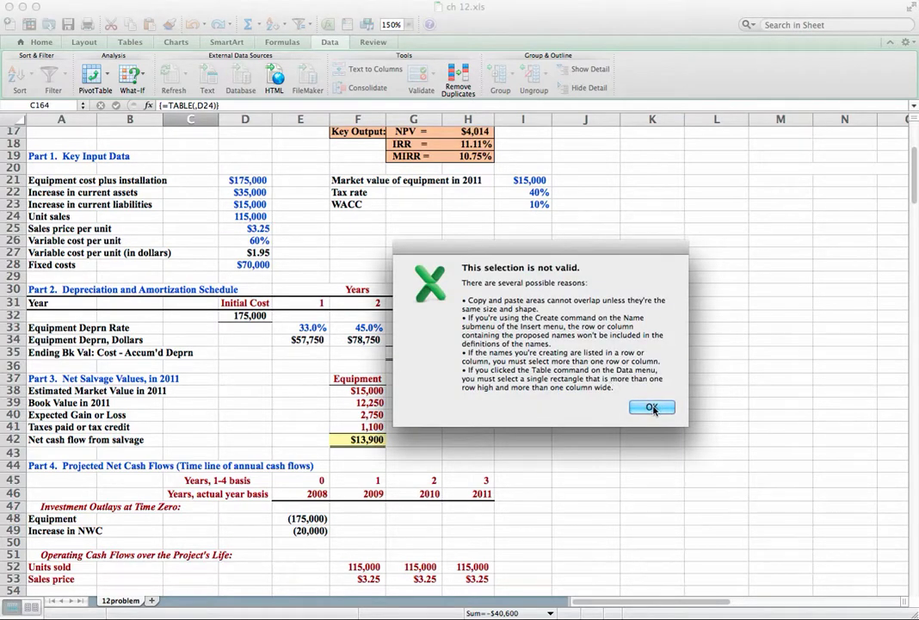
Dismiss the invalid-selection warning and reselect the Unit Sales table B163:C168.
click(653, 408)
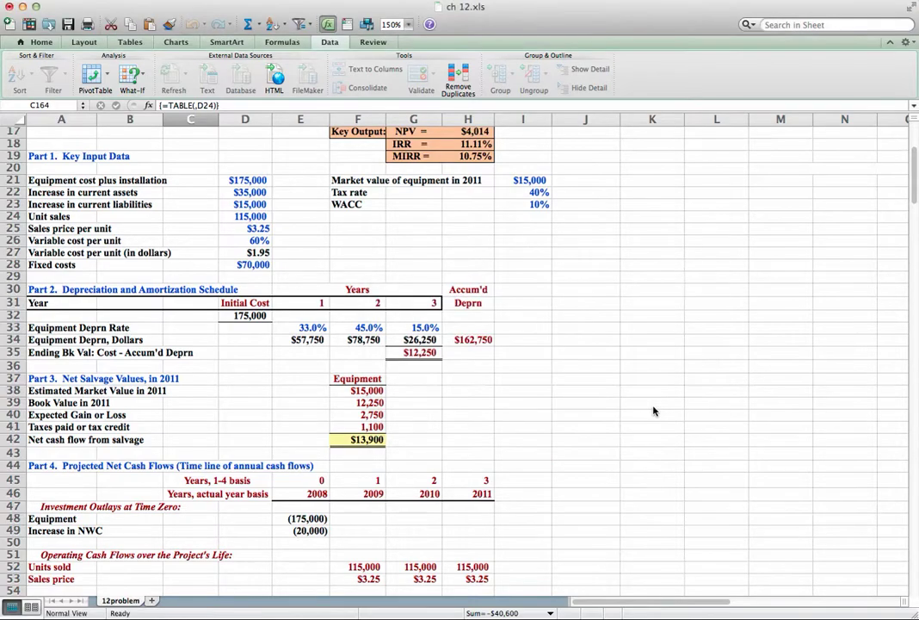
scroll(651, 405, down, 15)
scroll(651, 405, down, 20)
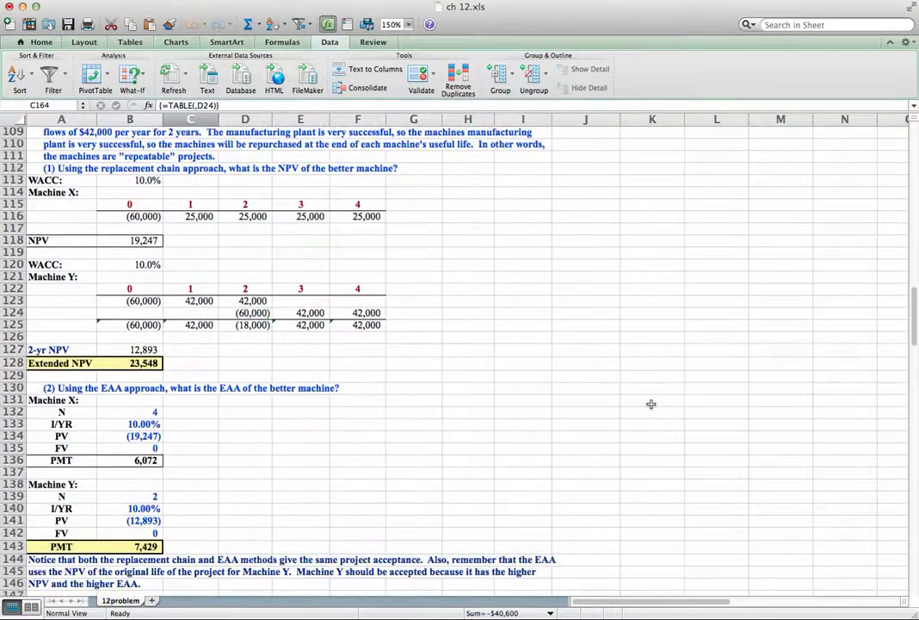
scroll(651, 404, down, 2)
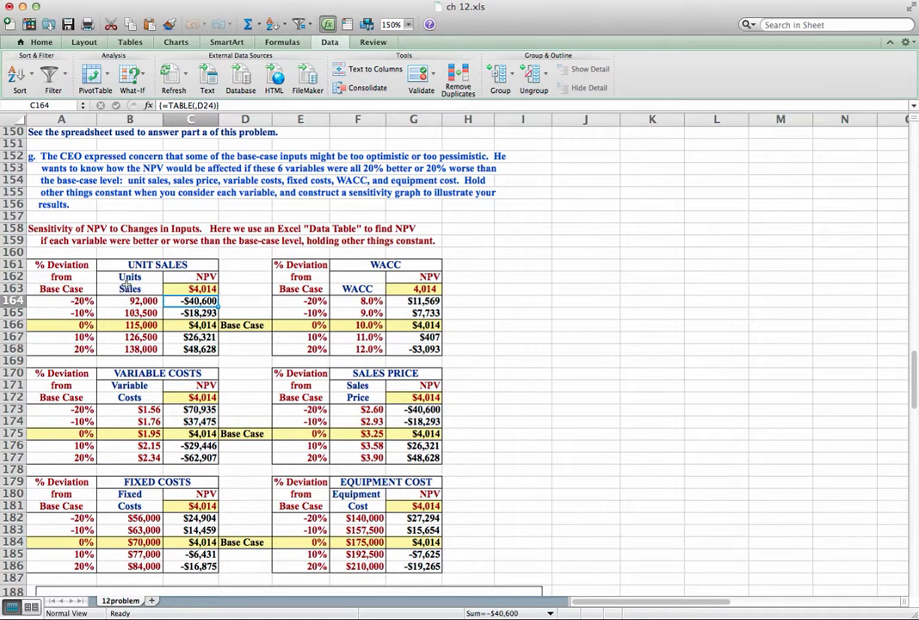
drag(123, 286, 190, 349)
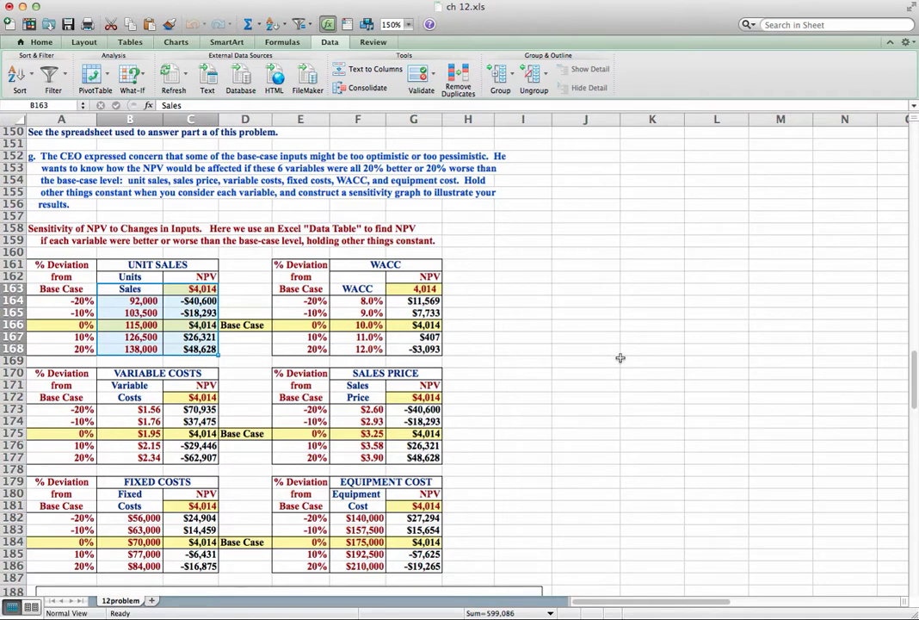
Scroll past the Sensitivity Analysis chart to the Best, Base and Worst Case scenario table.
scroll(620, 358, down, 12)
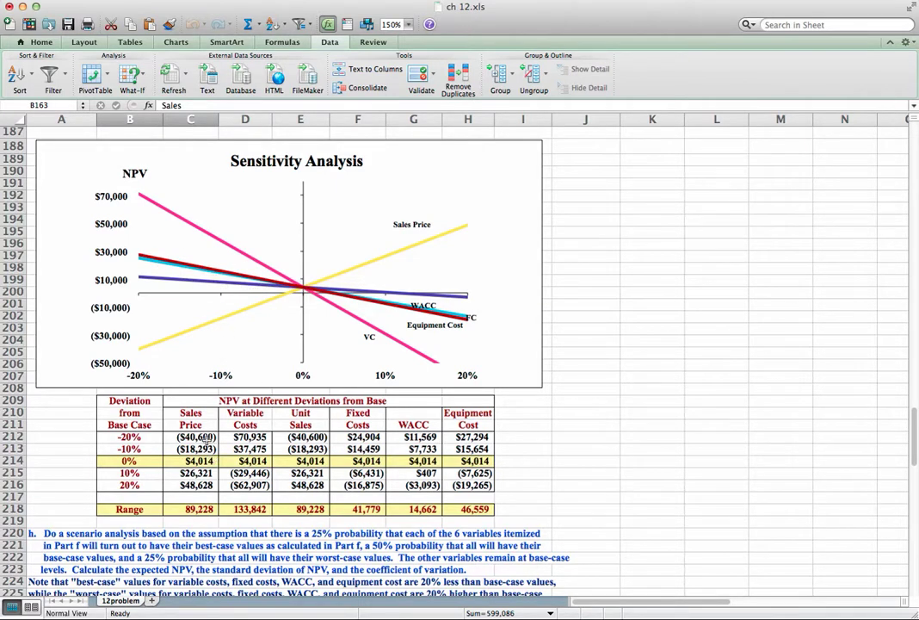
scroll(195, 449, up, 8)
scroll(196, 448, down, 8)
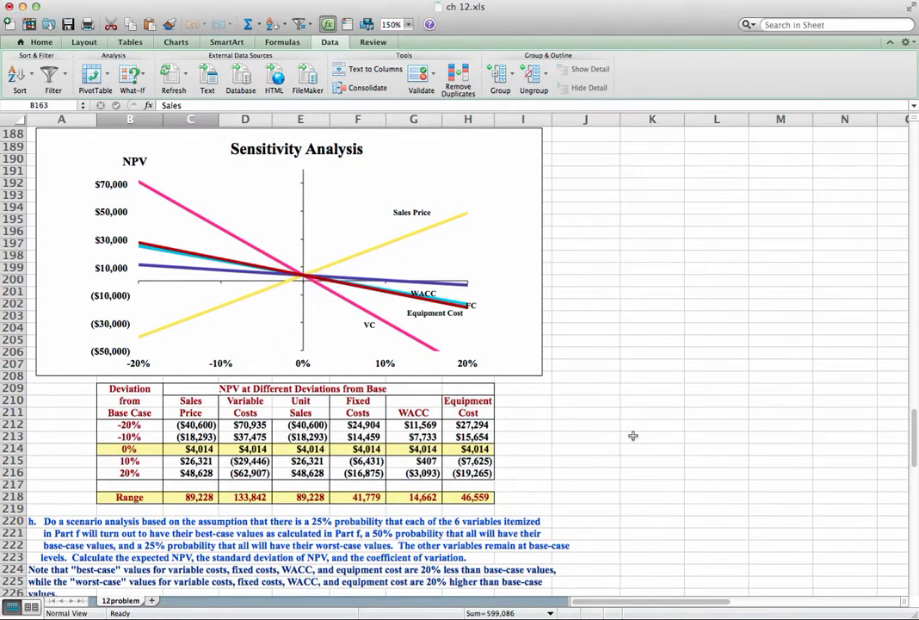
scroll(627, 431, down, 6)
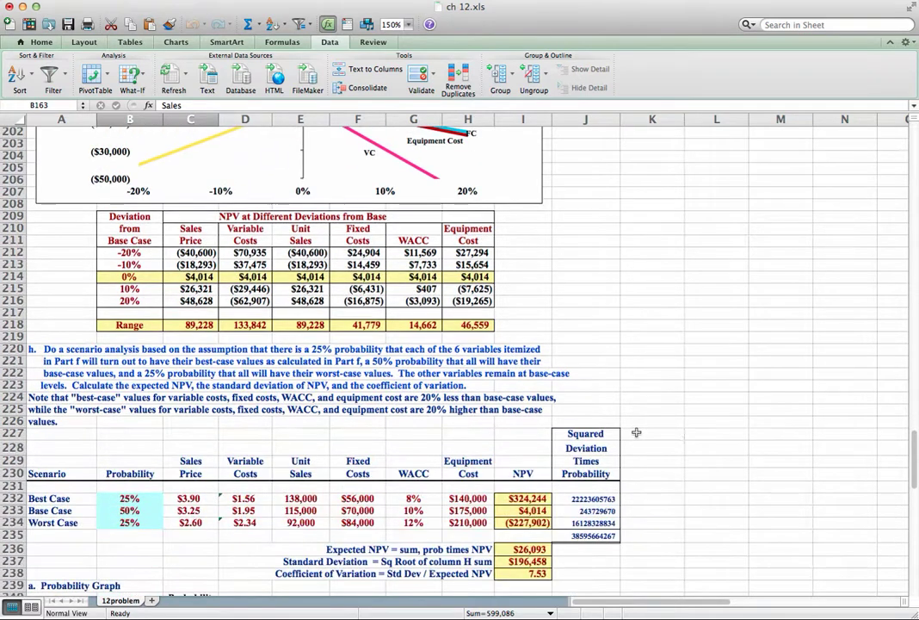
Inspect the base-case NPV in I233 and the best-case price and variable cost formulas.
scroll(709, 440, down, 1)
scroll(711, 439, down, 2)
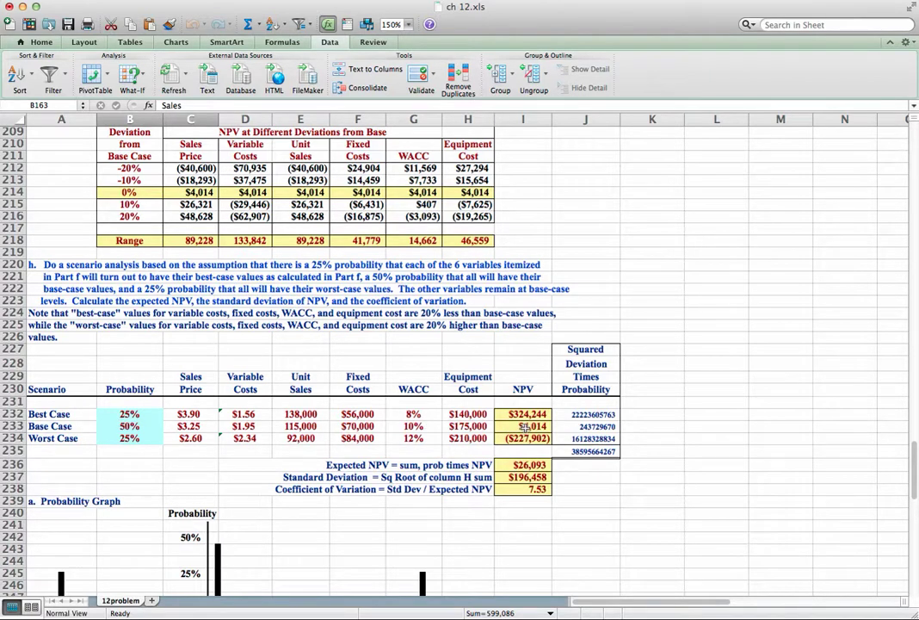
click(525, 427)
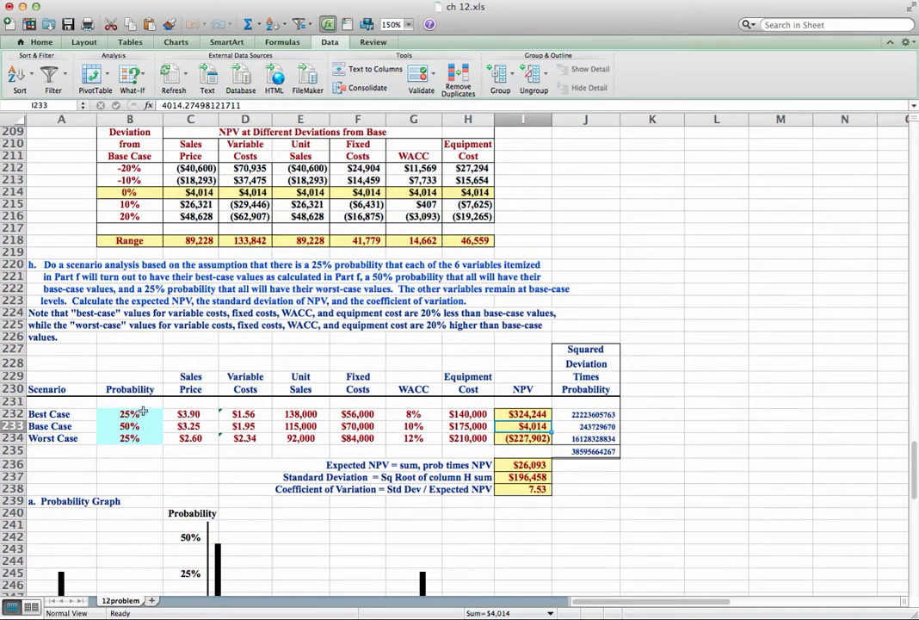
click(180, 415)
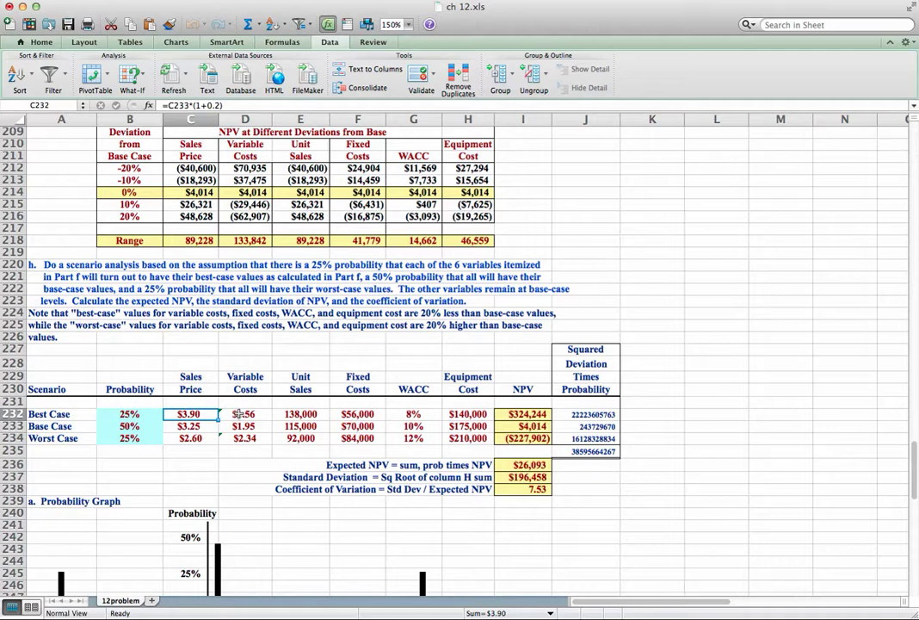
click(239, 414)
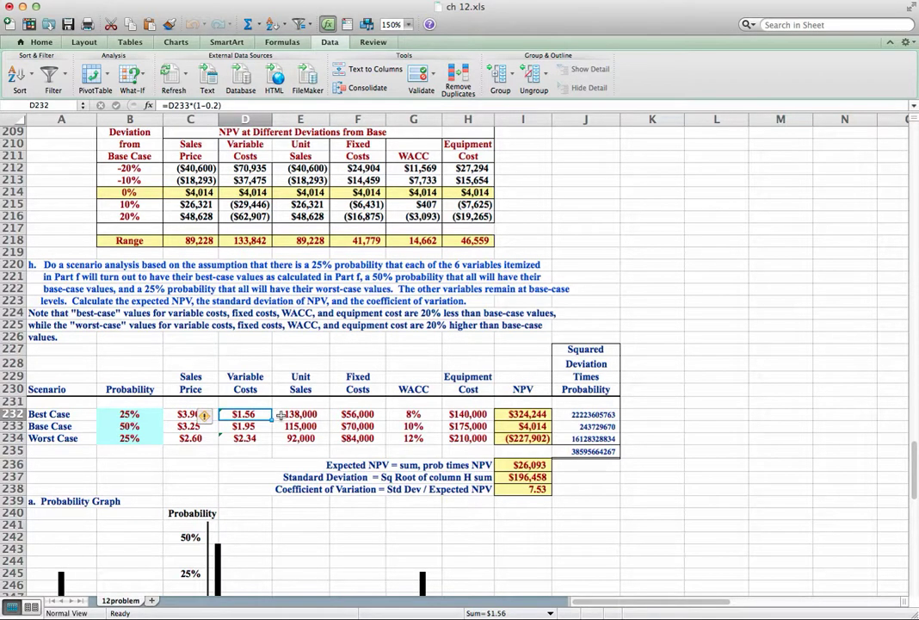
Check the best-case NPV in I232, then return to the top of the sheet.
scroll(280, 416, up, 3)
scroll(280, 415, up, 1)
click(513, 462)
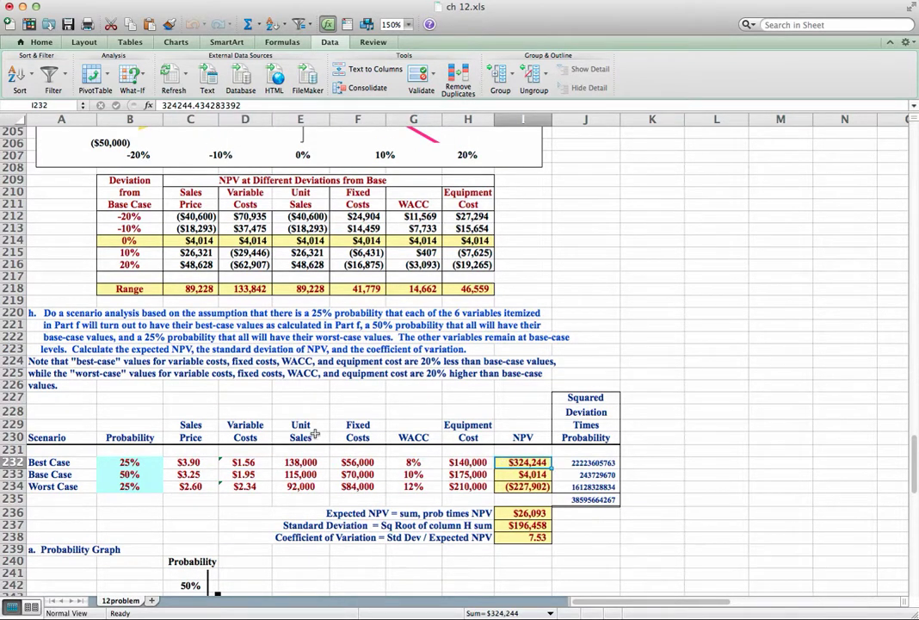
scroll(293, 439, up, 19)
scroll(292, 441, up, 20)
scroll(293, 441, up, 20)
scroll(295, 420, up, 12)
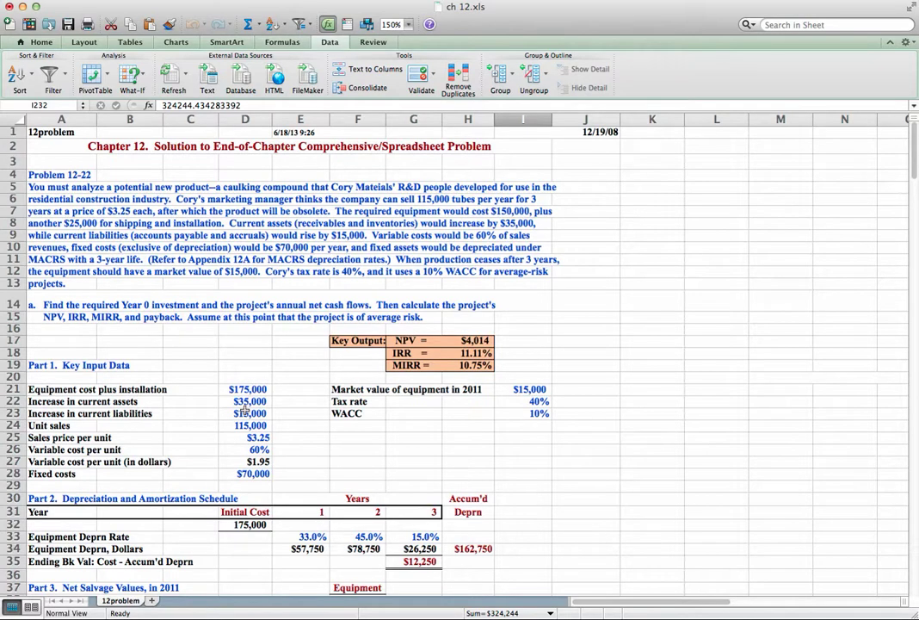
Scroll down from the top to the Part h scenario table near row 230.
scroll(244, 410, down, 12)
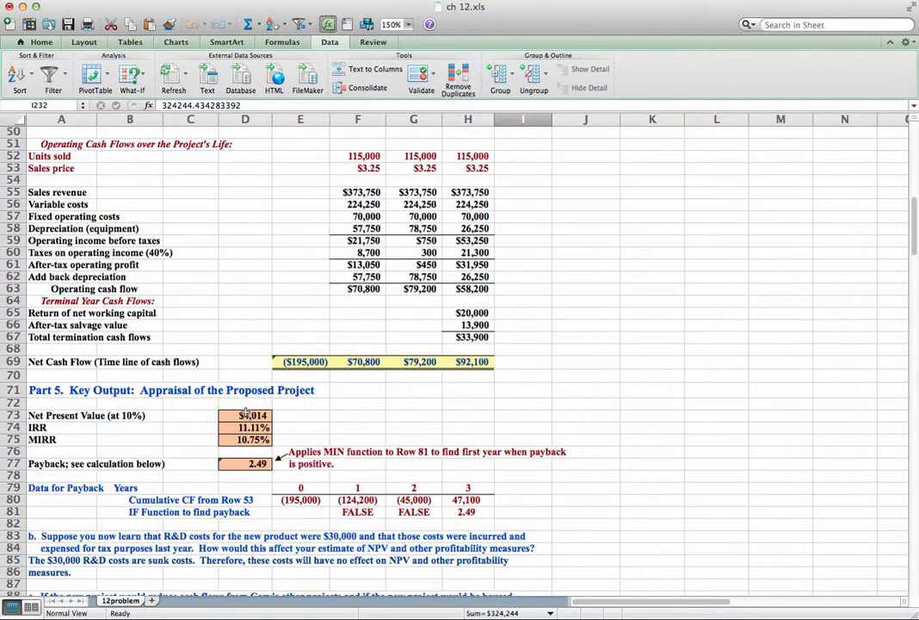
scroll(319, 441, down, 20)
scroll(320, 441, down, 20)
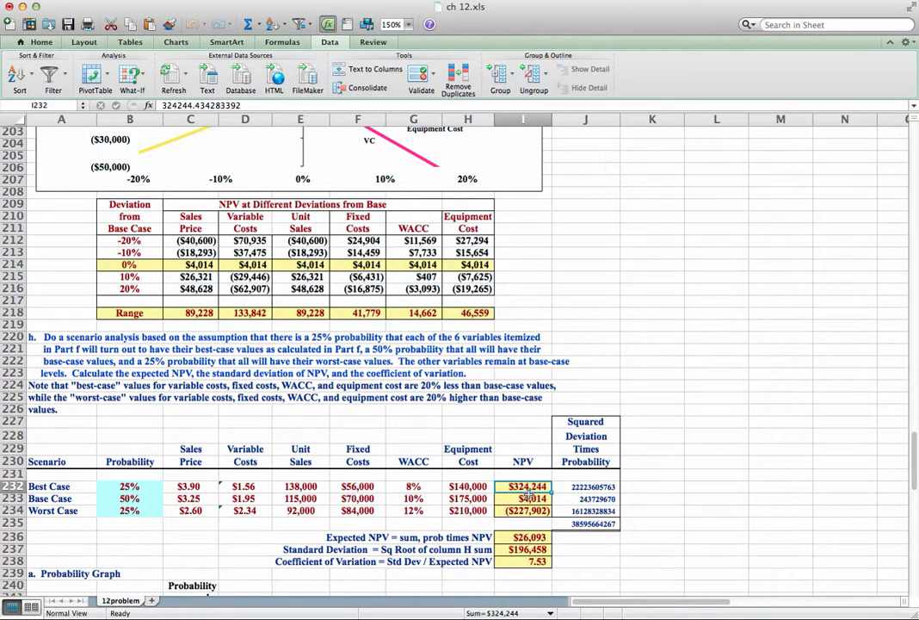
scroll(529, 510, down, 1)
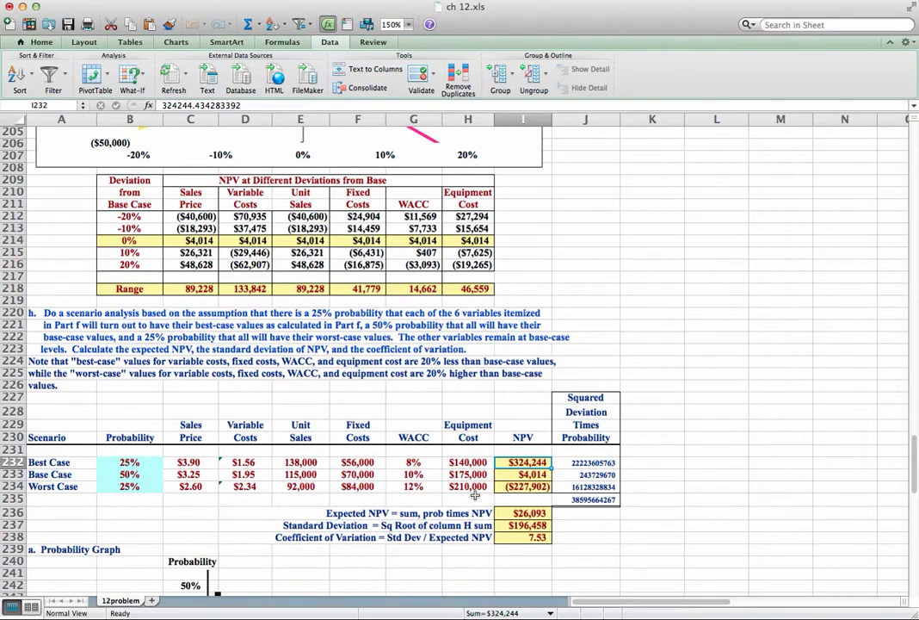
scroll(617, 525, down, 2)
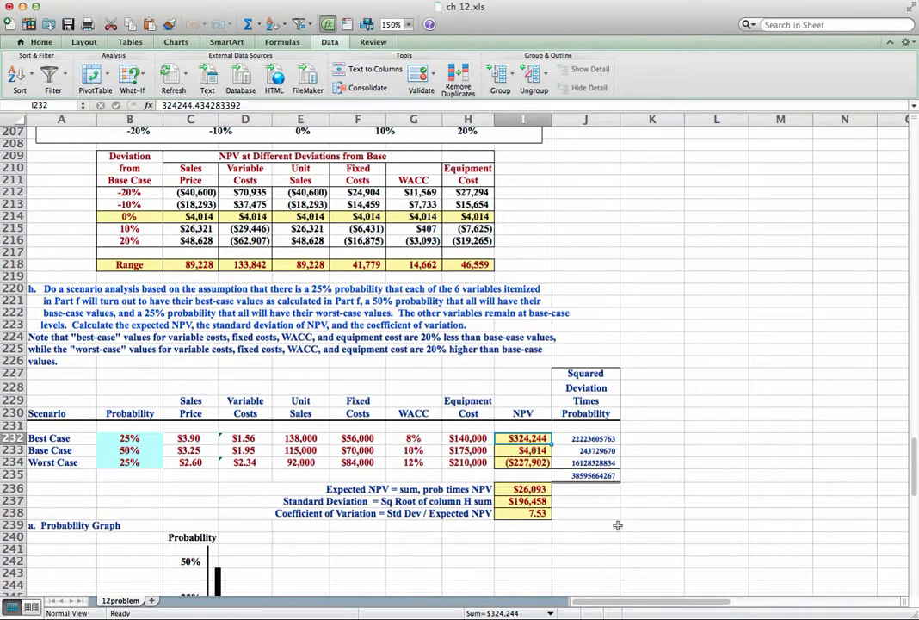
click(523, 489)
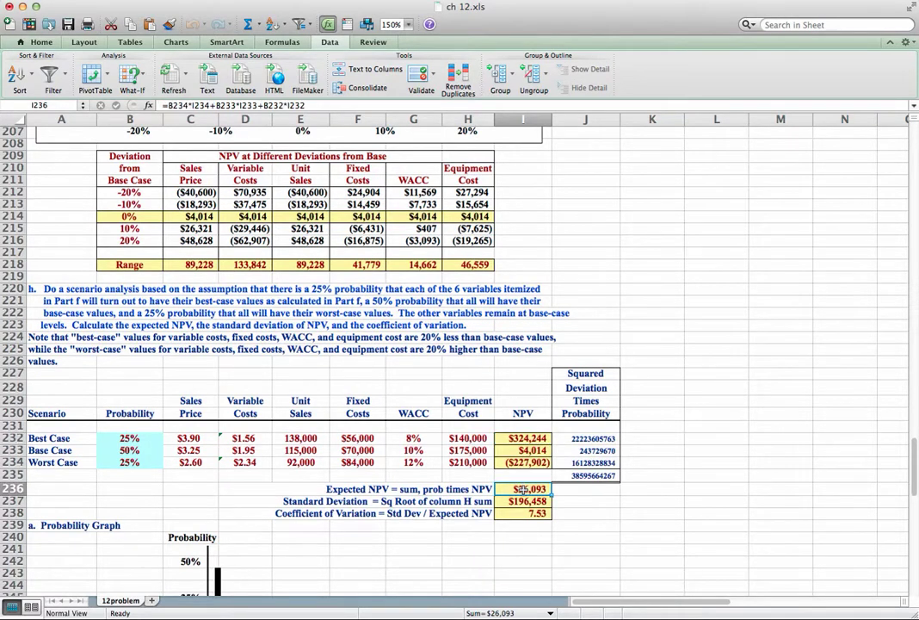
double_click(522, 489)
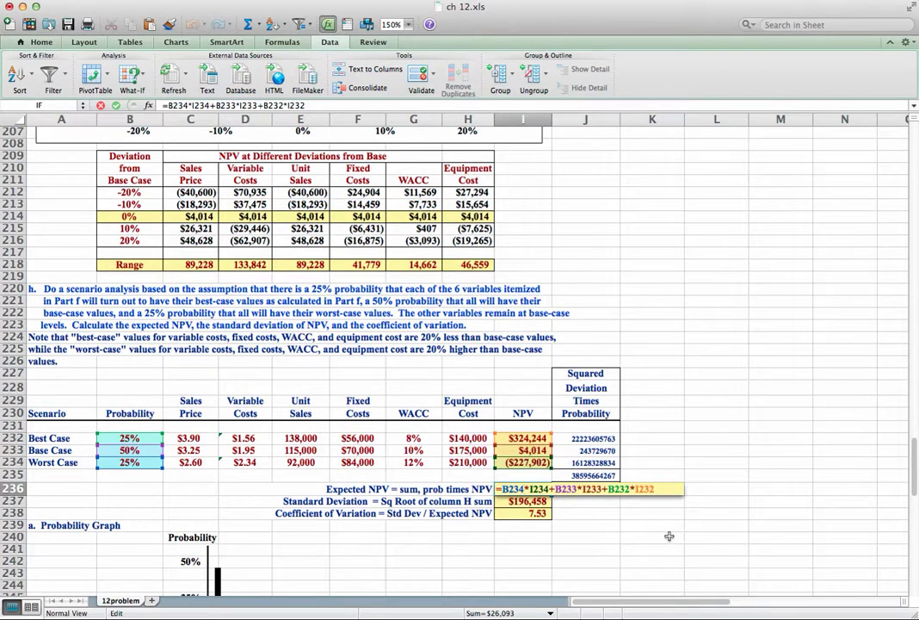
key(Return)
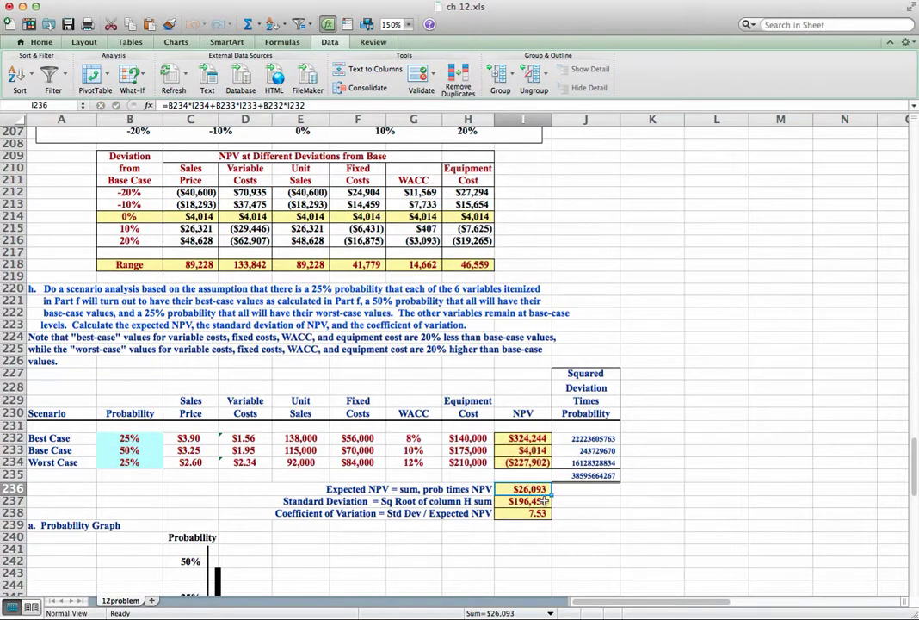
click(542, 500)
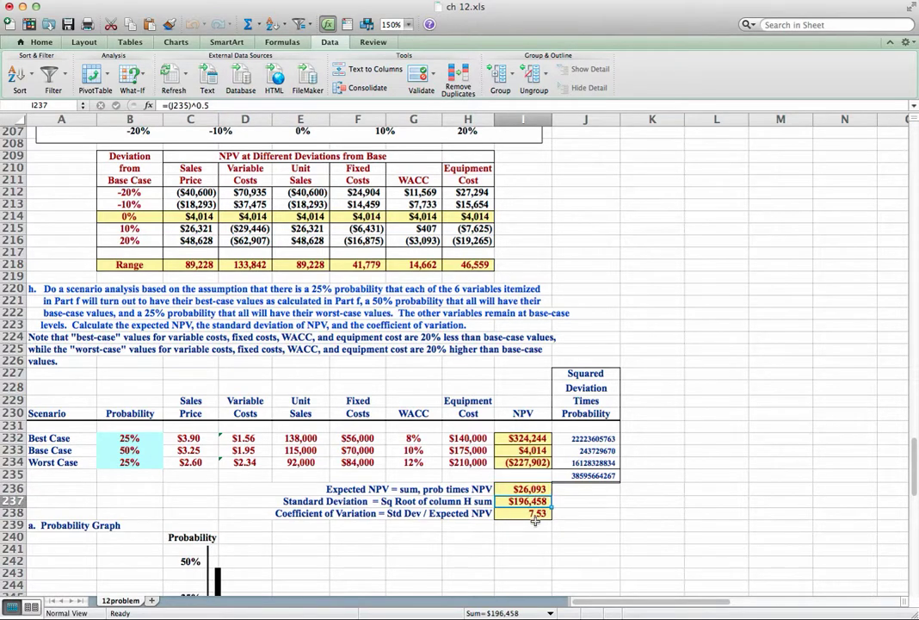
click(535, 517)
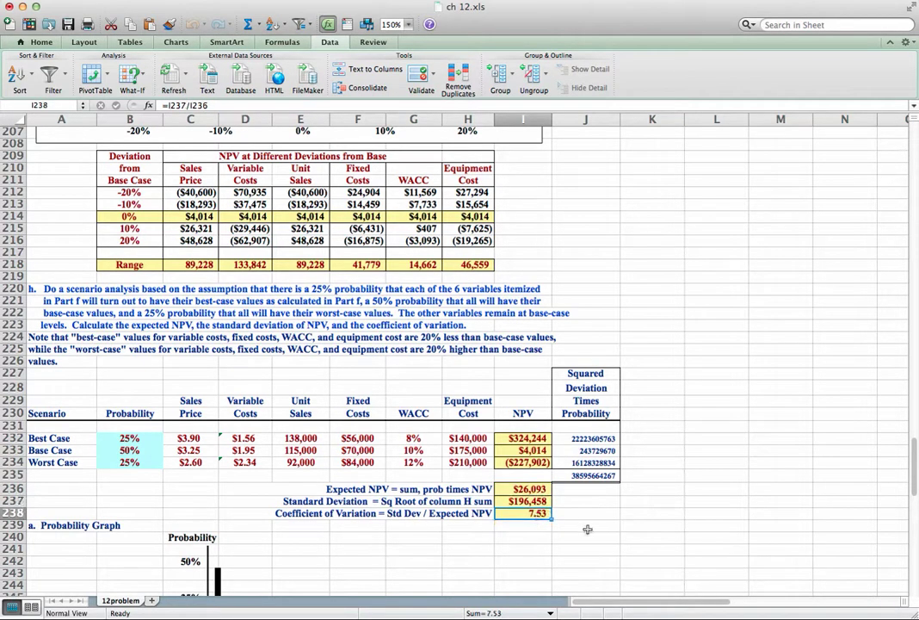
Scroll below row 238 to view the Probability Graph and Continuous Approximation charts.
scroll(586, 529, down, 4)
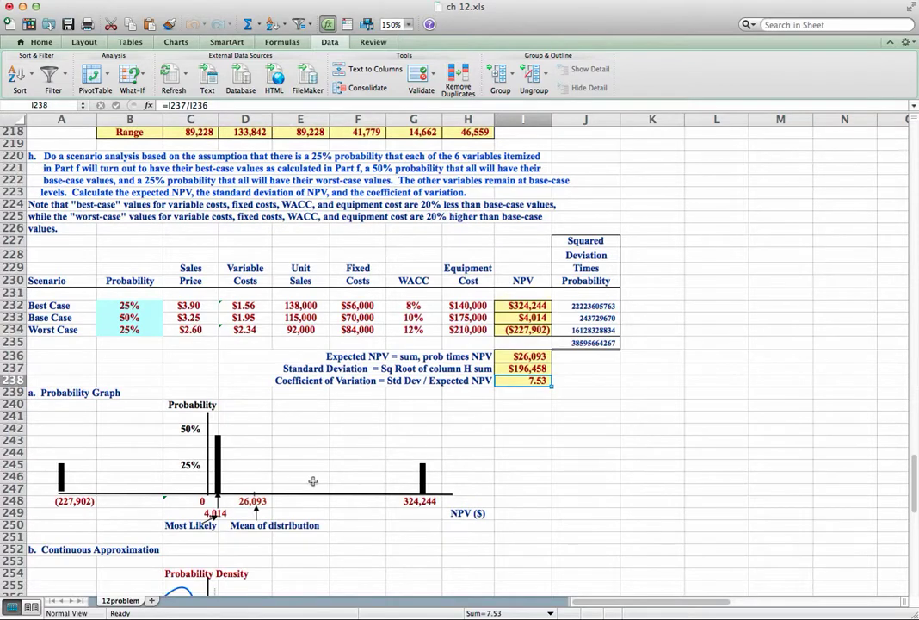
scroll(616, 511, down, 4)
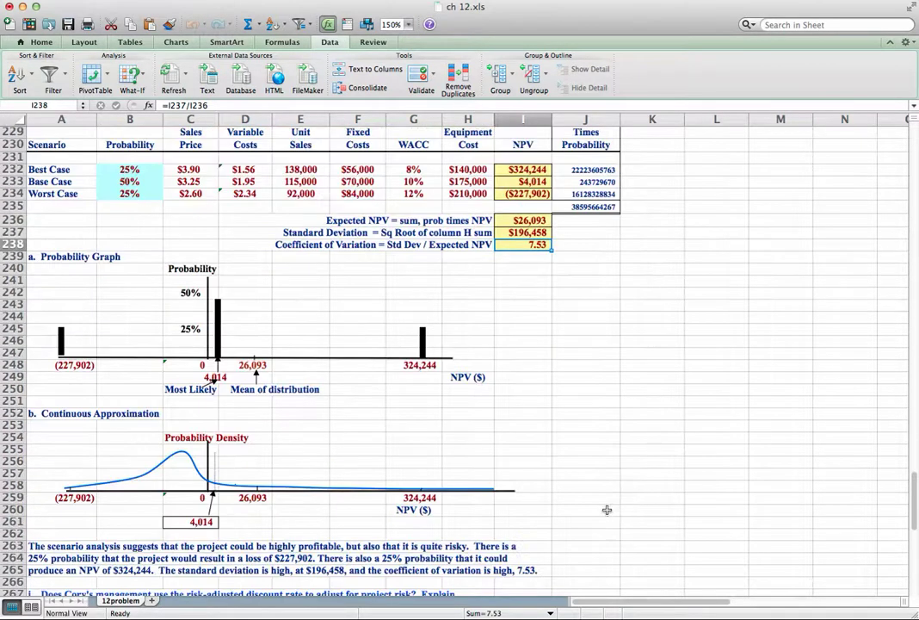
scroll(740, 505, down, 3)
scroll(724, 500, up, 5)
scroll(722, 496, down, 1)
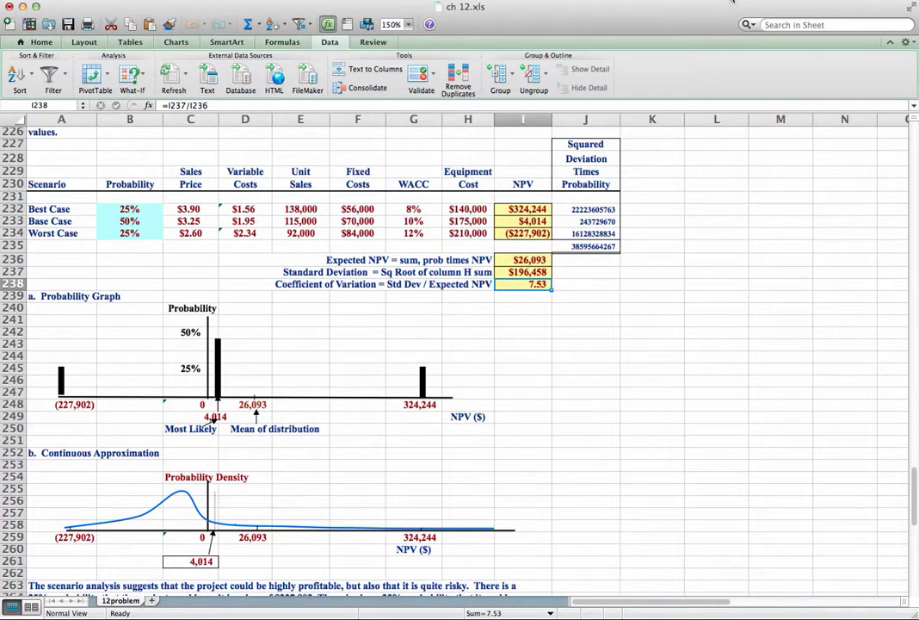